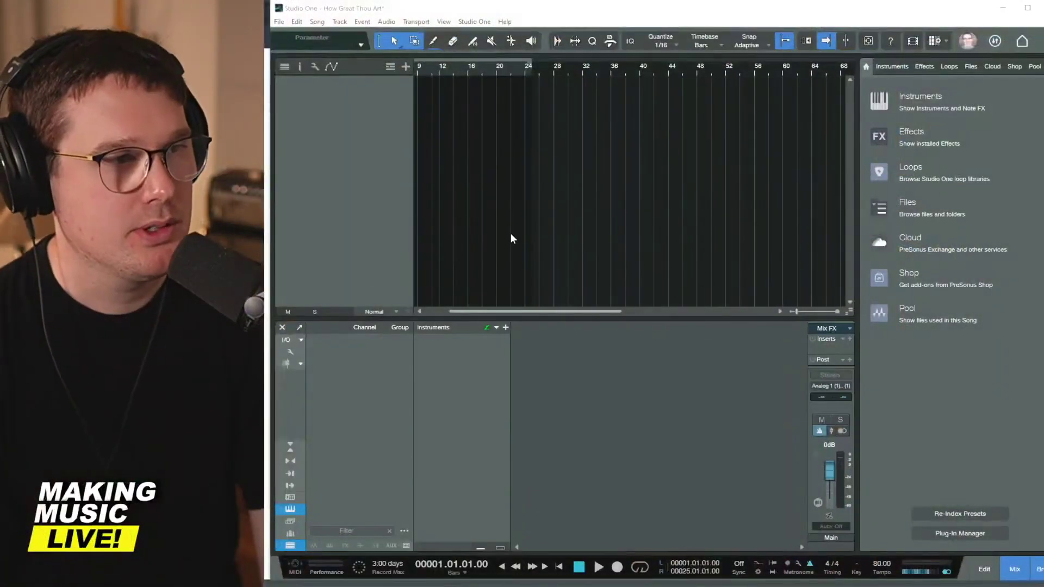
Step: Open Song Setup from Studio One's Options and view its Audio I/O Setup inputs
click(474, 22)
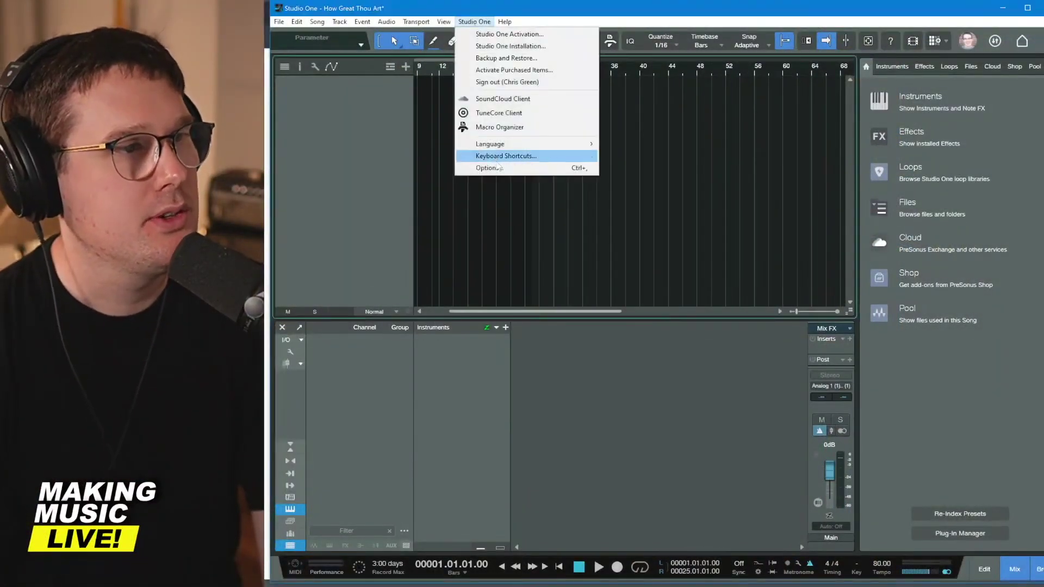
click(497, 165)
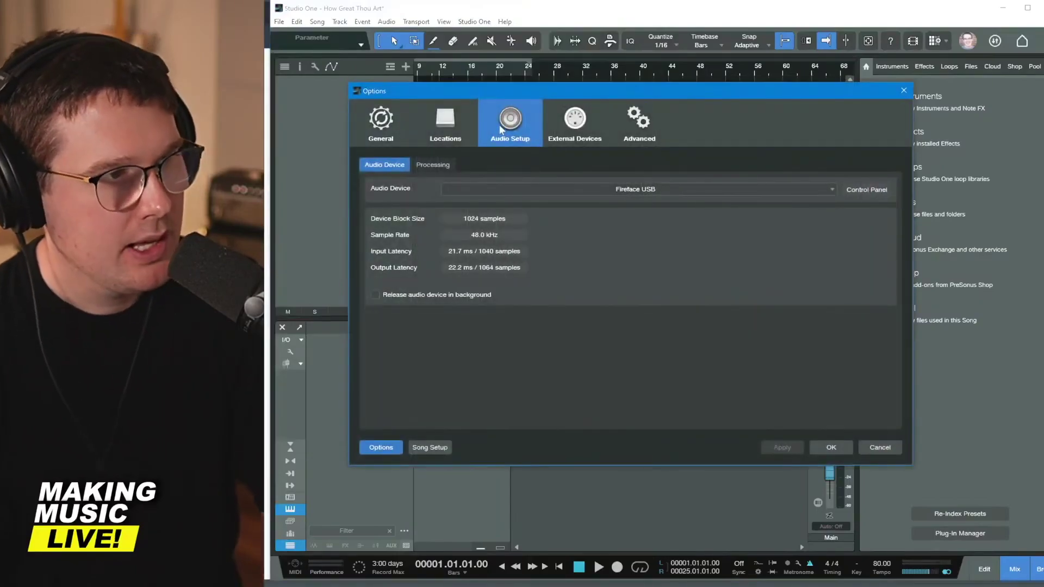
click(446, 447)
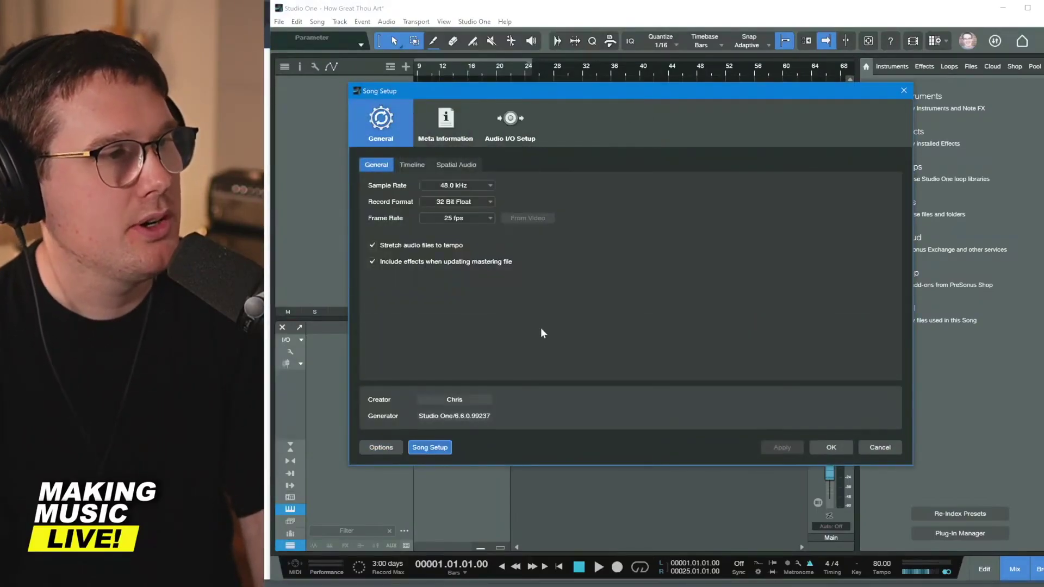
click(498, 121)
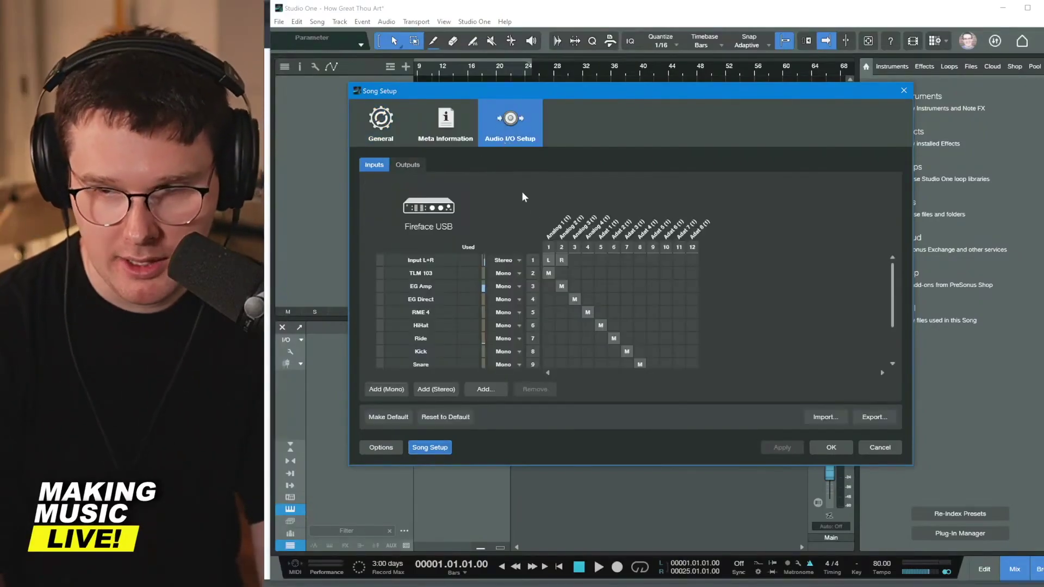
Step: Review the Fireface USB input list and begin renaming the EG Amp input
scroll(560, 332, down, 2)
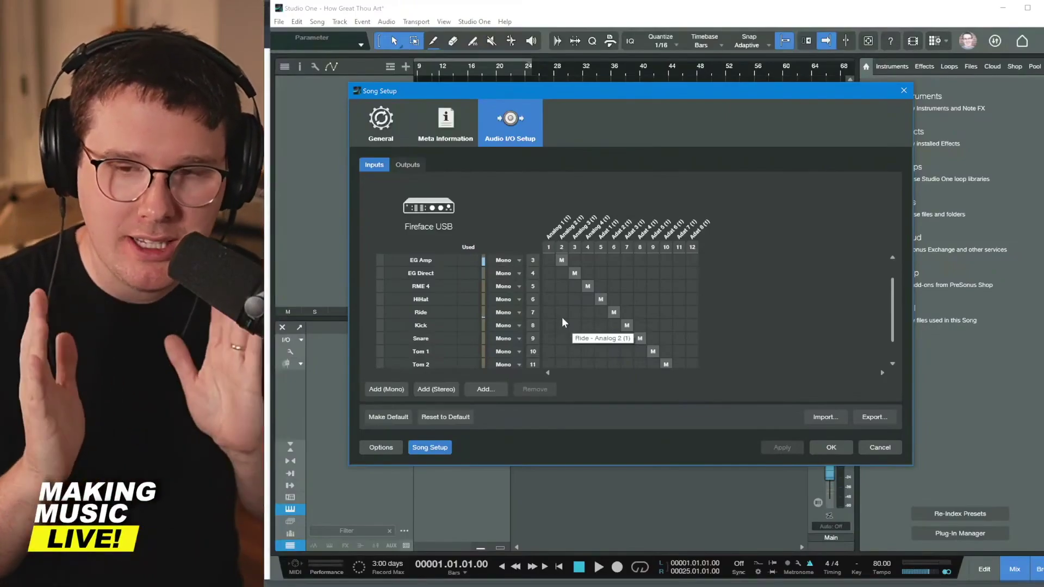
scroll(562, 317, up, 2)
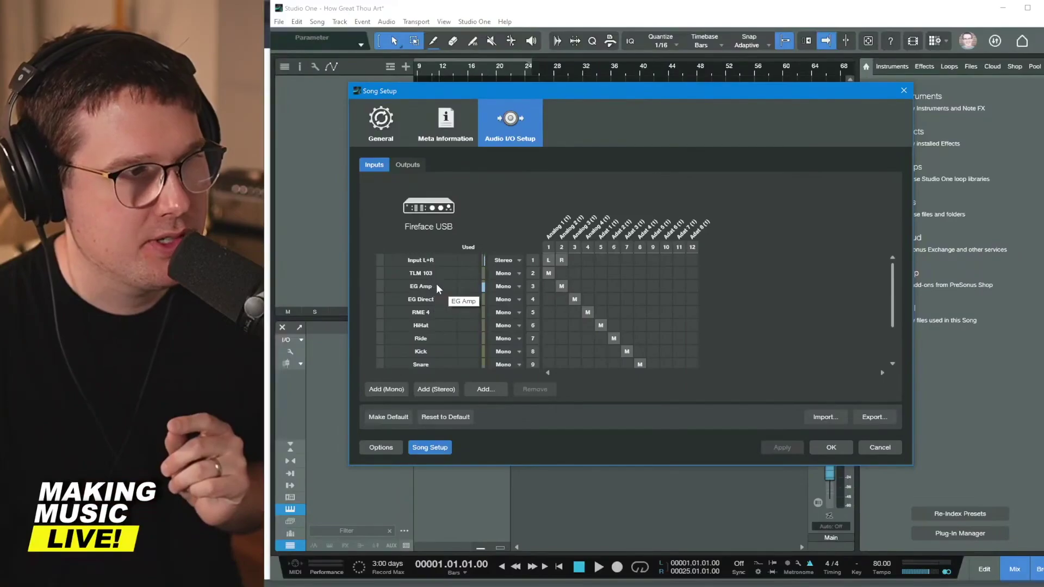
double_click(435, 284)
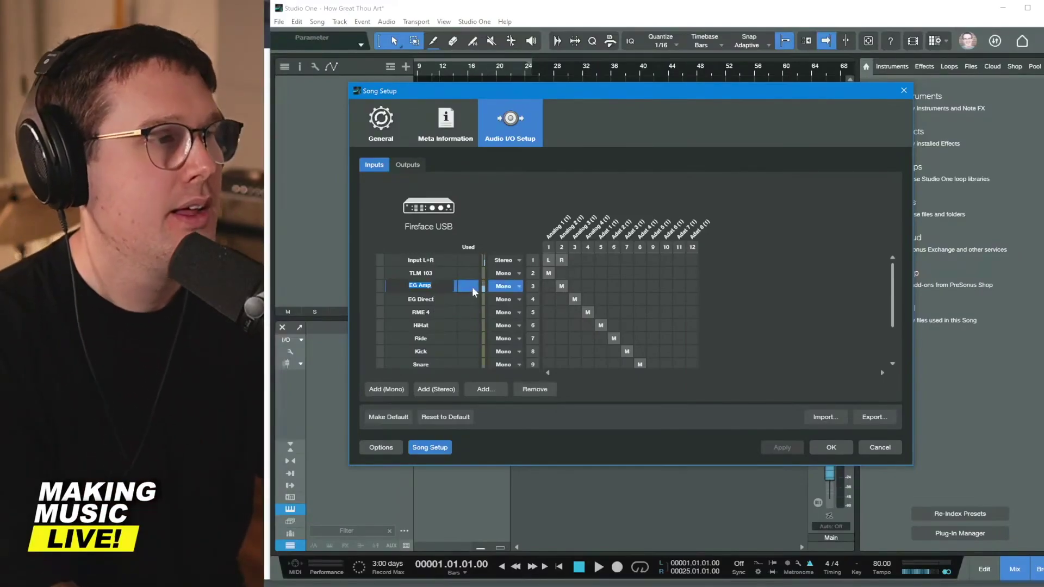
Step: Rename the EG Amp input to SM7B
text(SM7B)
key(Return)
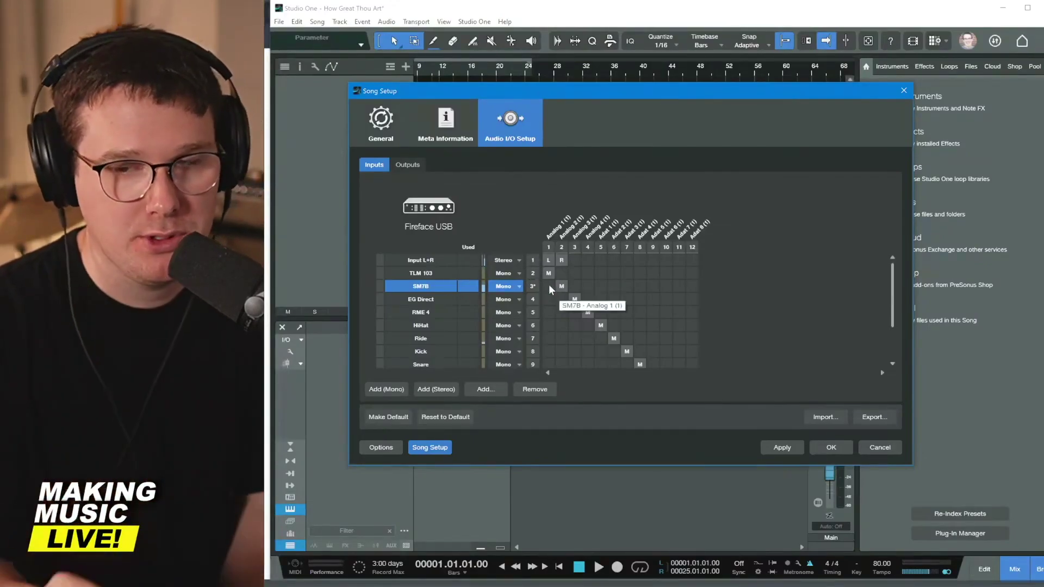
scroll(567, 337, down, 3)
scroll(565, 345, up, 3)
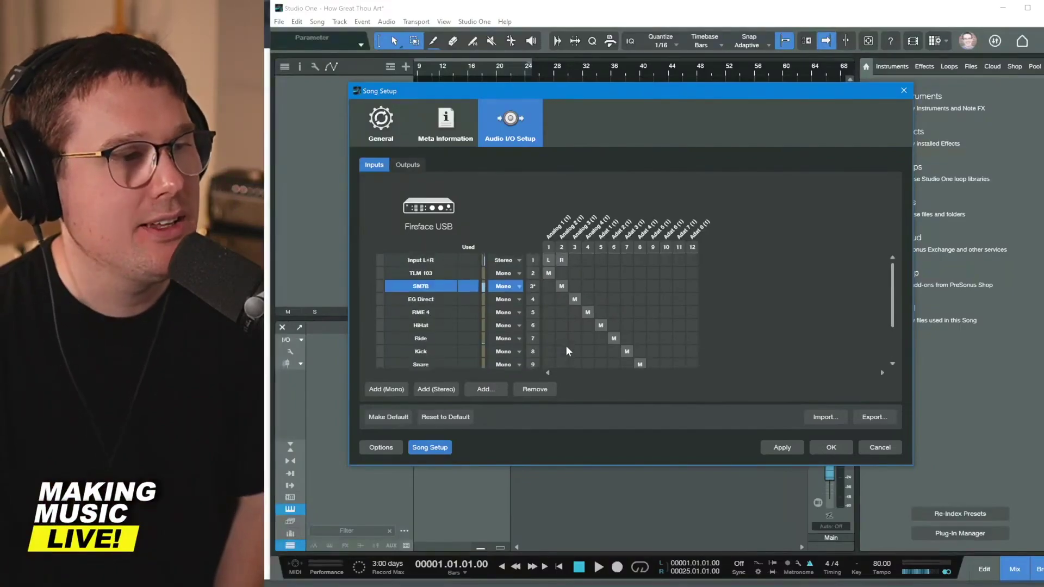
scroll(585, 368, down, 3)
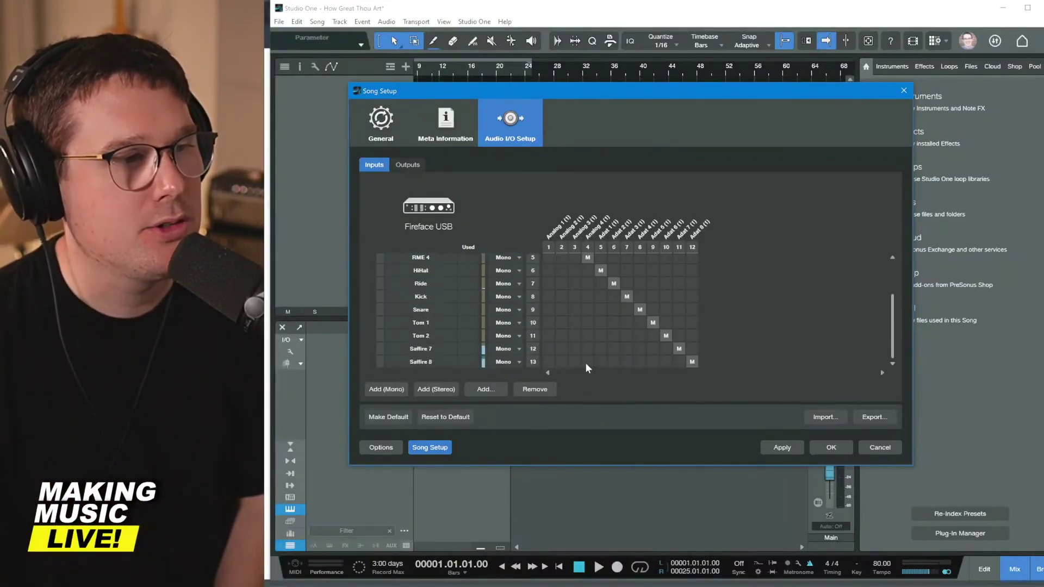
click(390, 388)
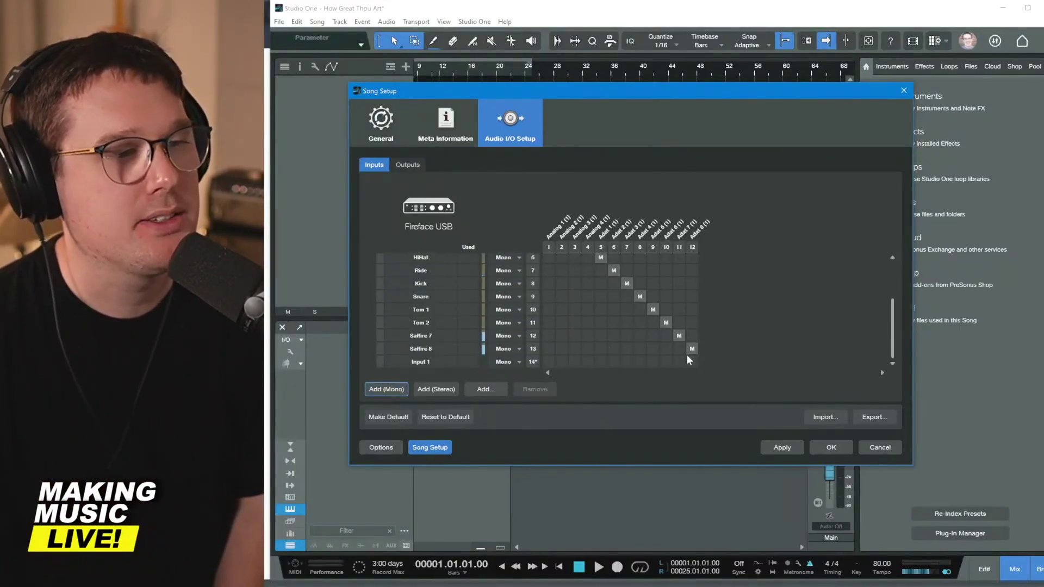
click(653, 362)
drag(570, 365, 685, 365)
click(439, 363)
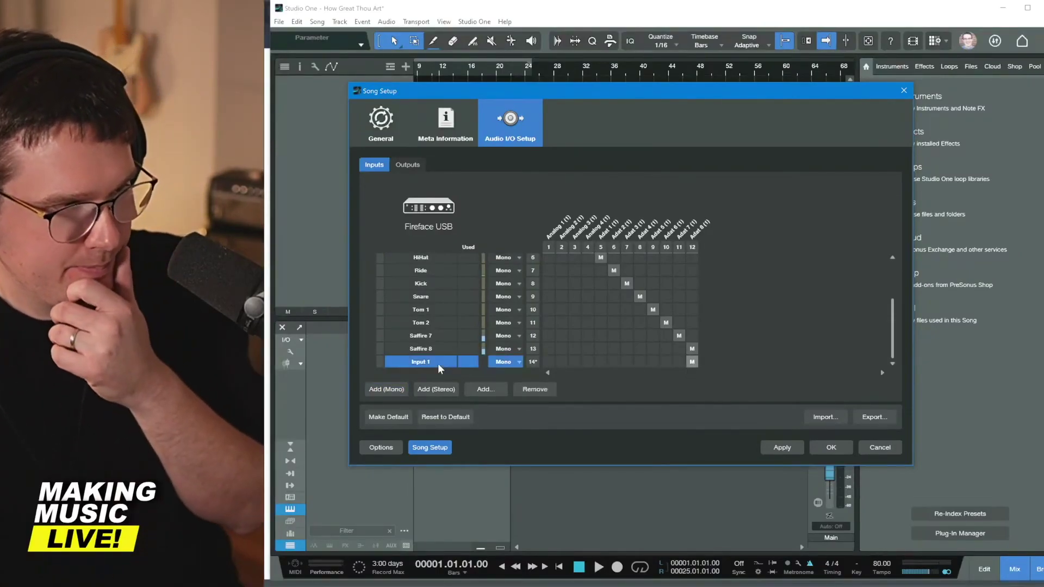
click(538, 390)
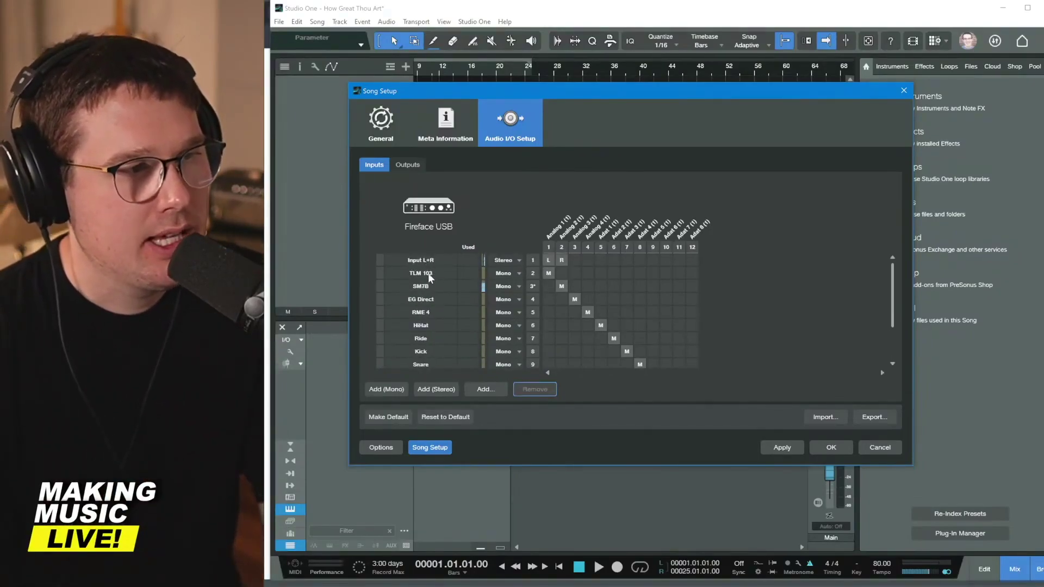
double_click(428, 273)
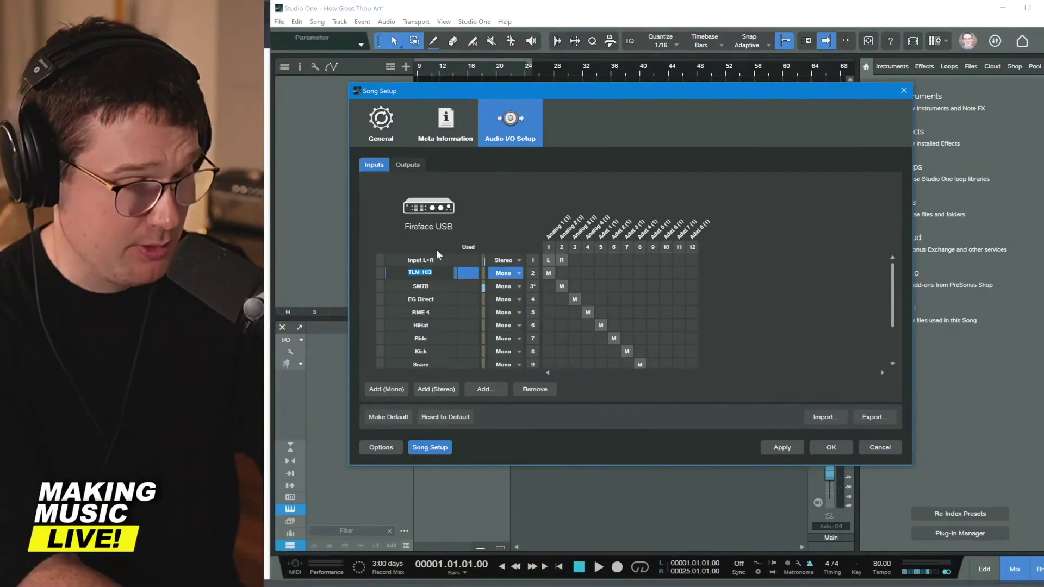
Step: Rename the TLM 103 input to 'Input 1'
text(Input 1)
key(Return)
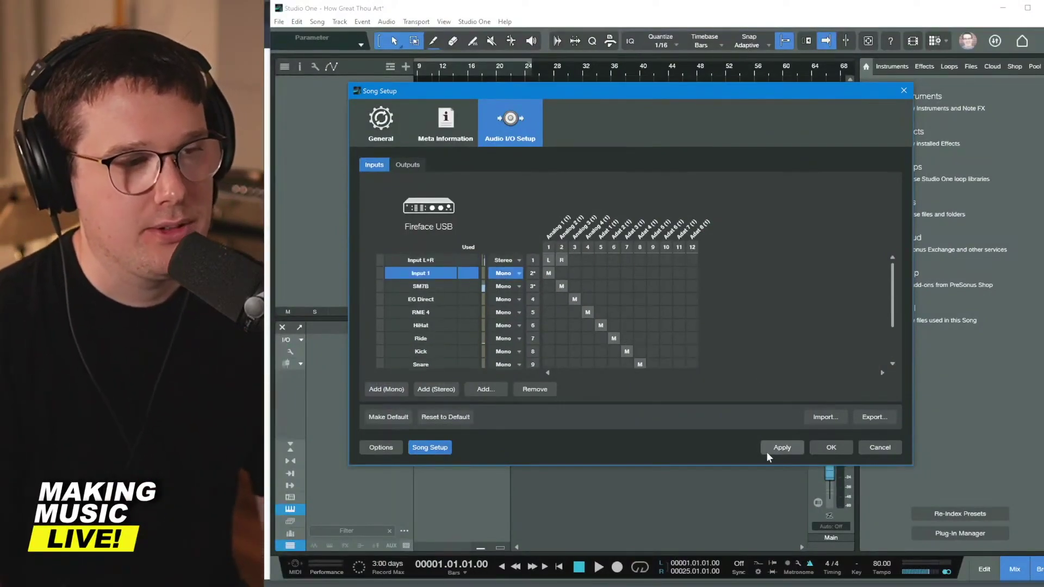
Step: Close Song Setup and start a new audio track named Chris Talking
click(821, 448)
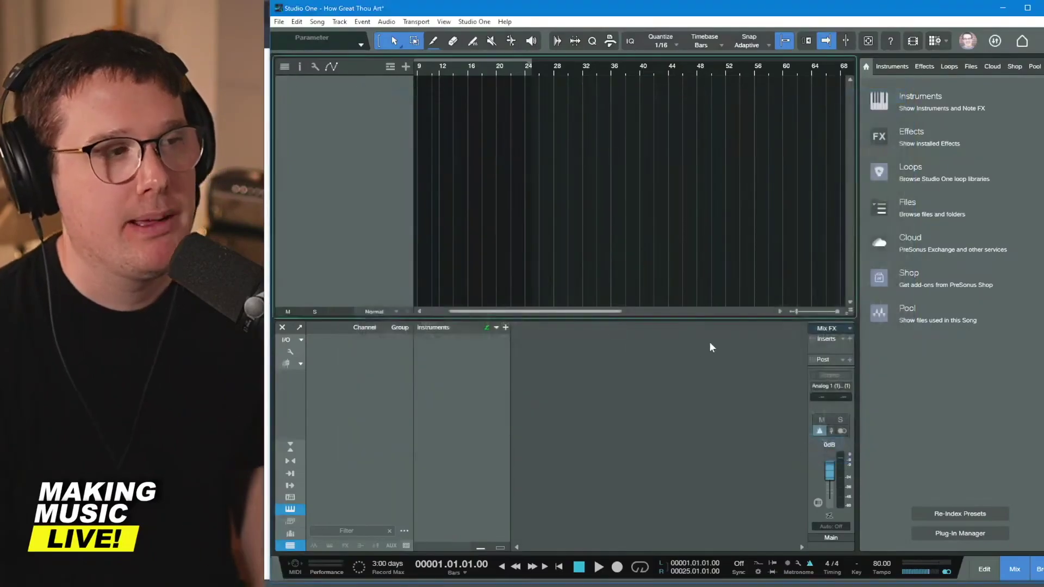
click(406, 71)
click(579, 220)
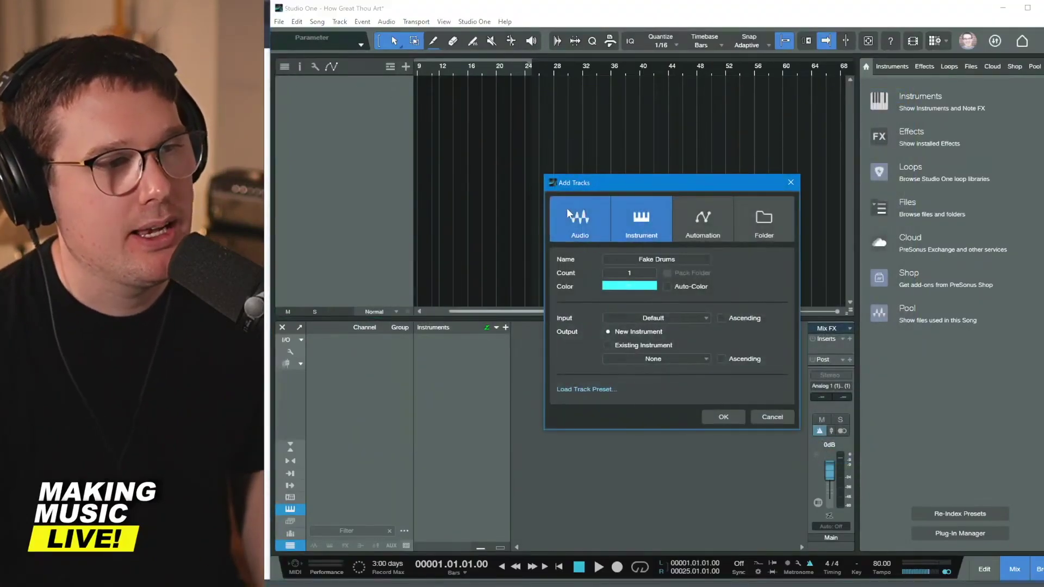
click(681, 255)
text(Ch)
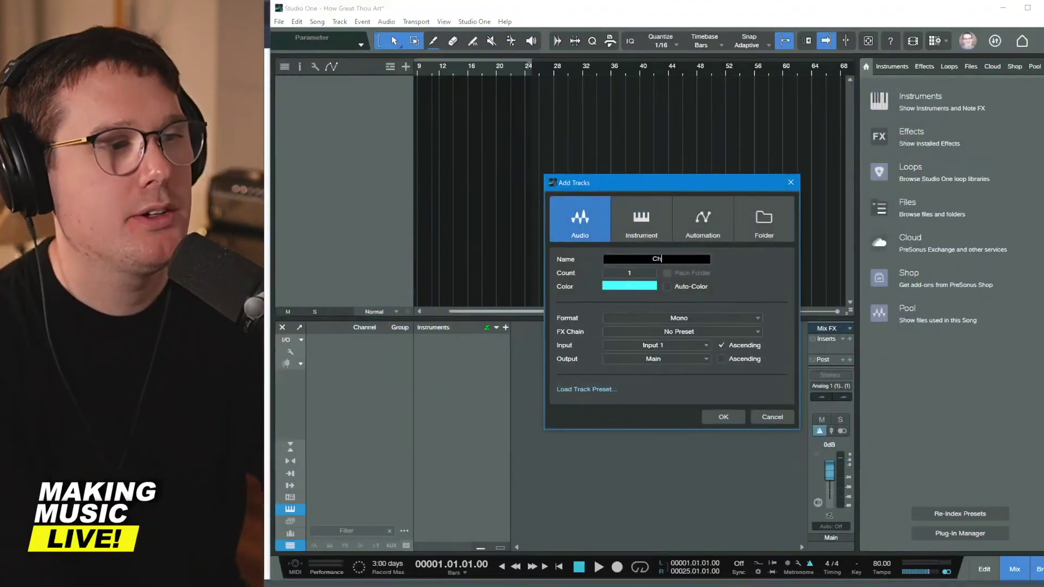
text(ris Talking)
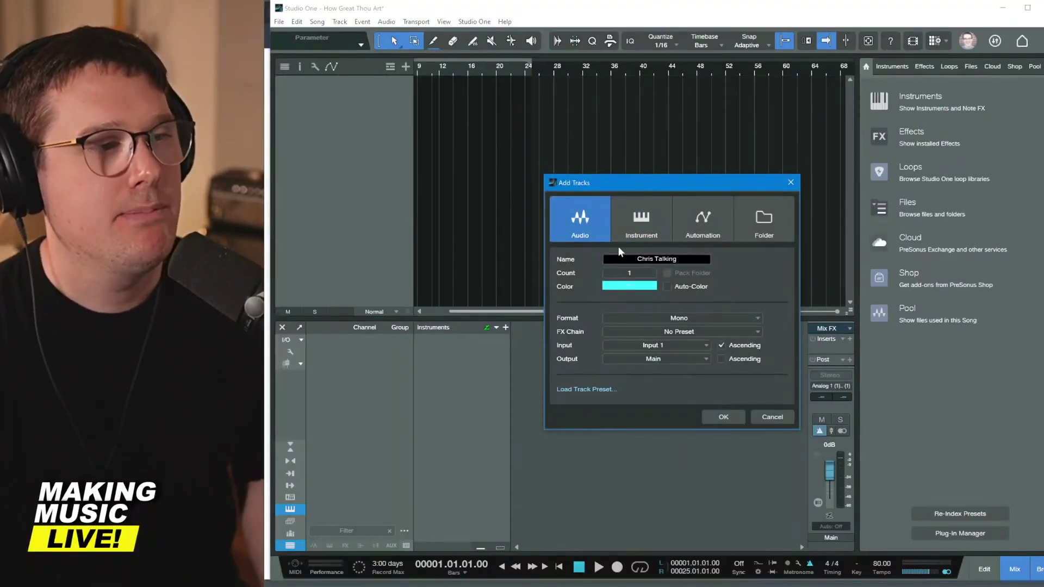
click(560, 227)
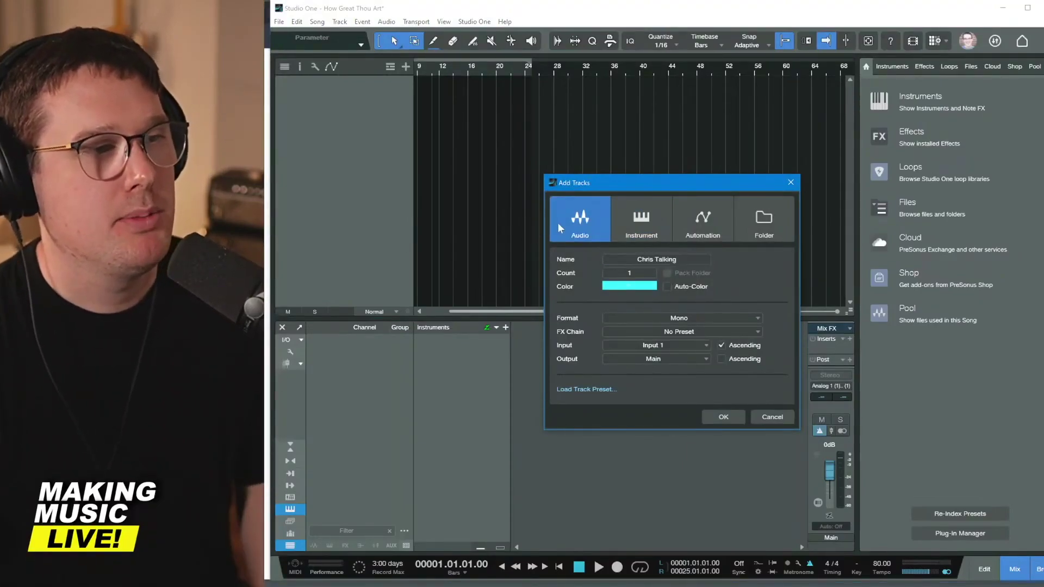
Step: Make the Chris Talking track green and mono with SM7B input, and create it
click(641, 288)
click(702, 303)
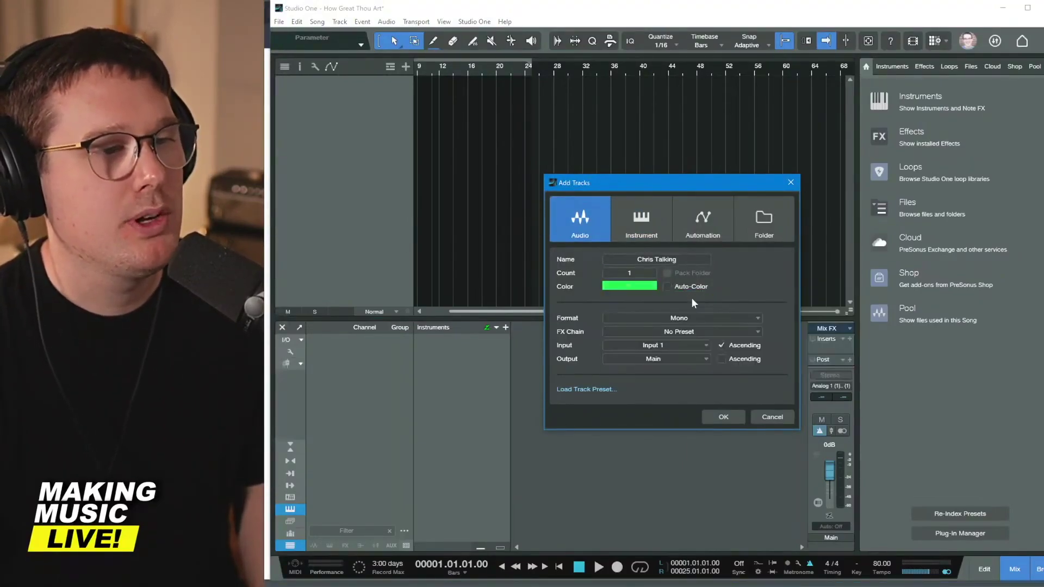
click(651, 317)
click(654, 329)
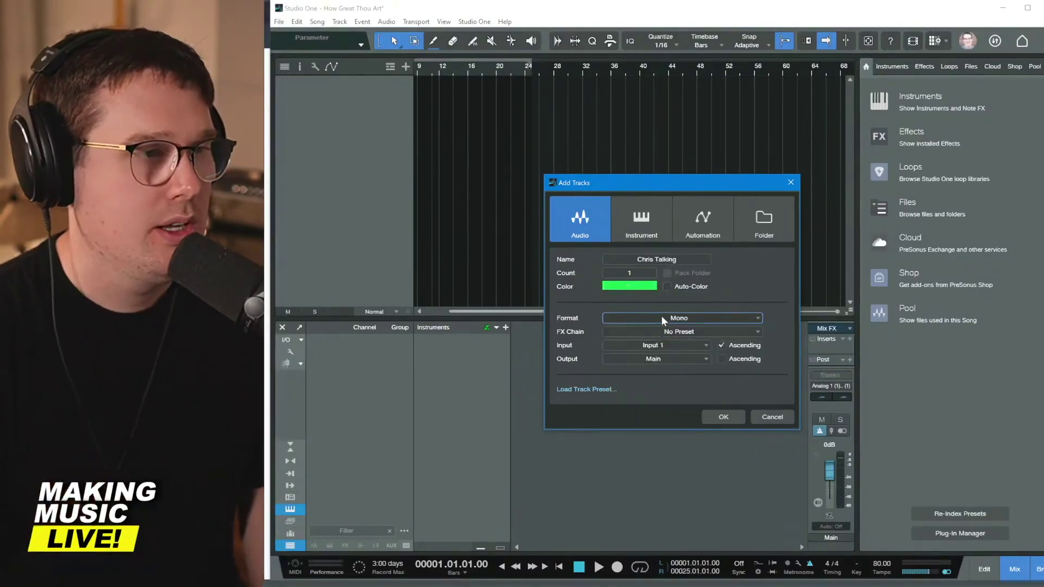
click(663, 346)
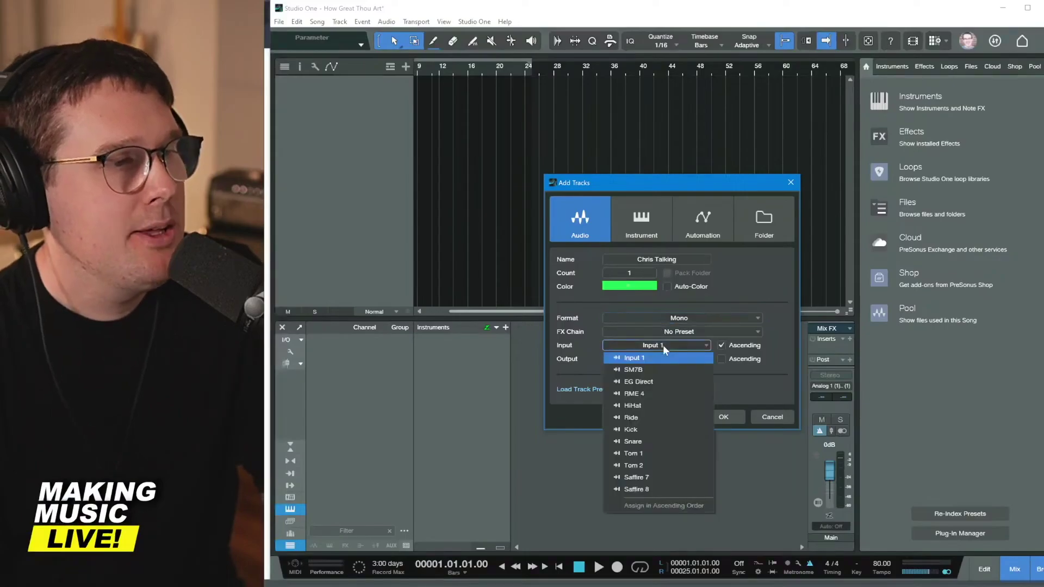
click(653, 373)
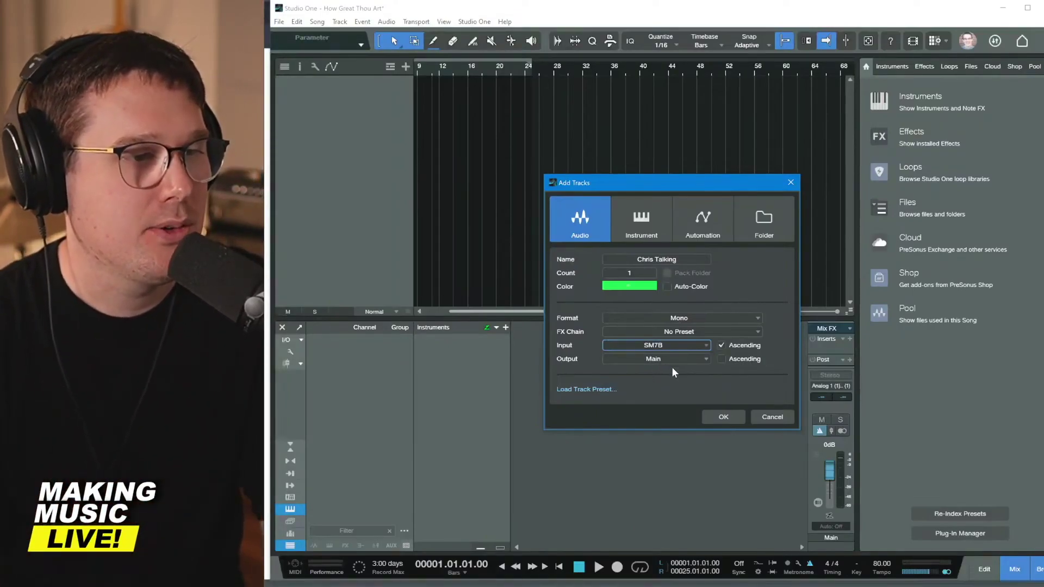
click(719, 416)
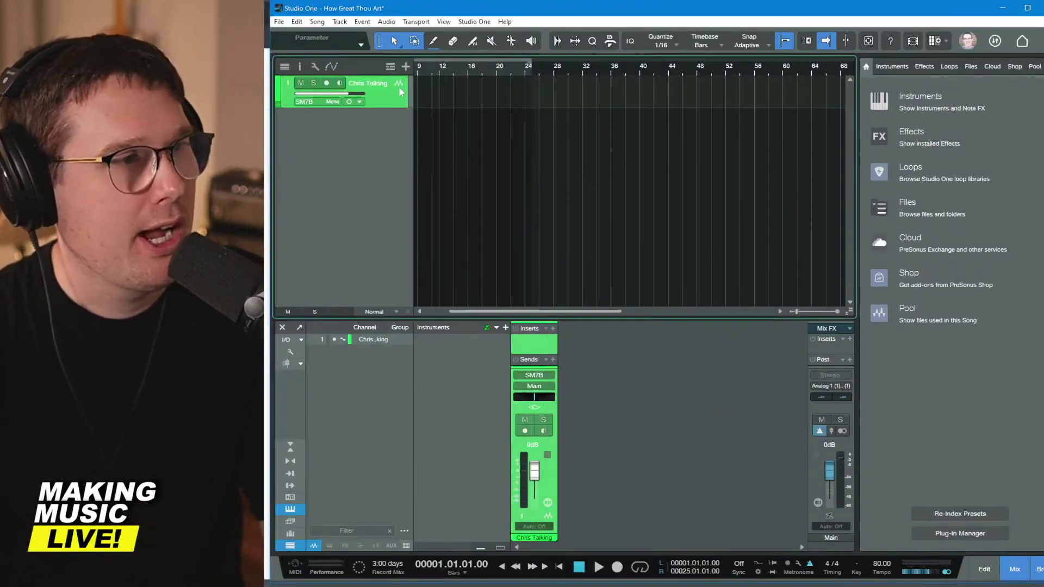
click(1020, 568)
click(1021, 568)
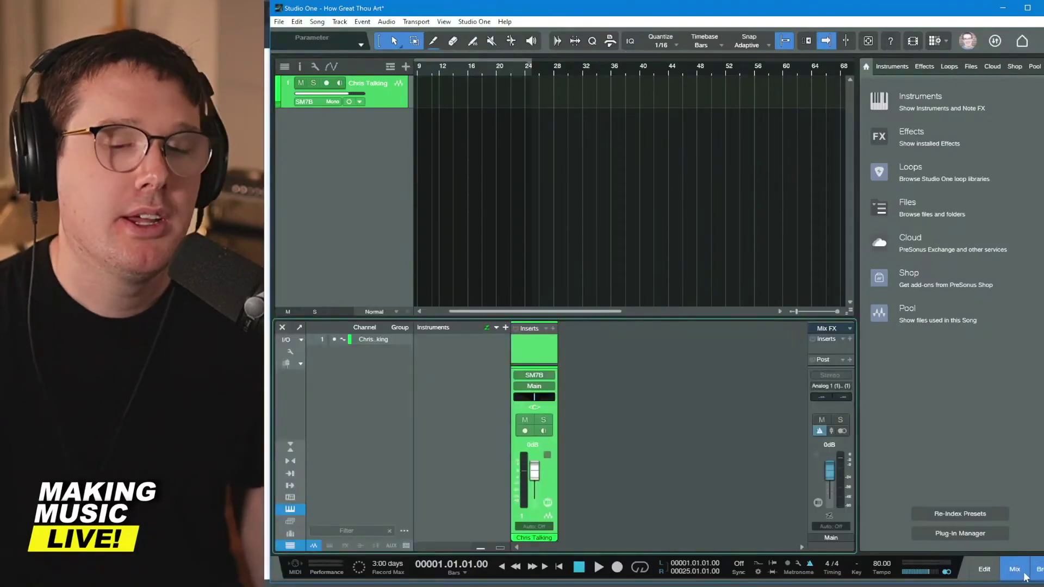
click(1019, 570)
click(1019, 572)
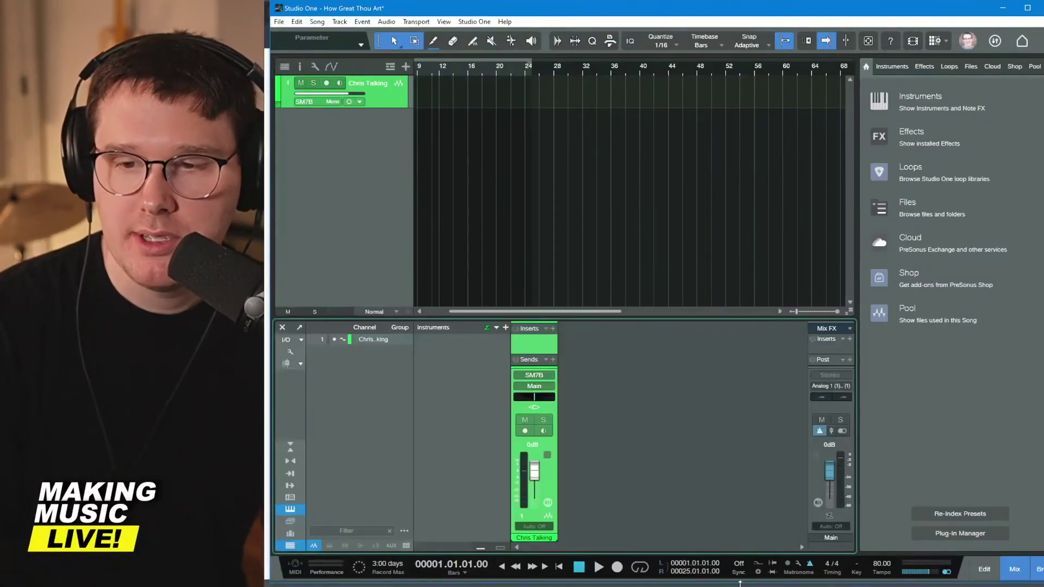
click(296, 477)
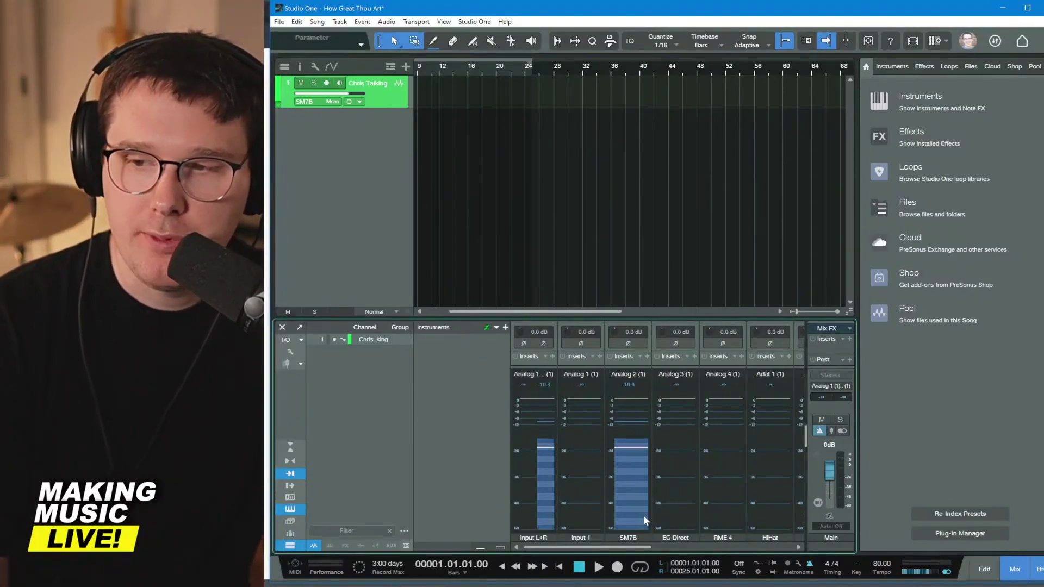
mouse_move(635, 503)
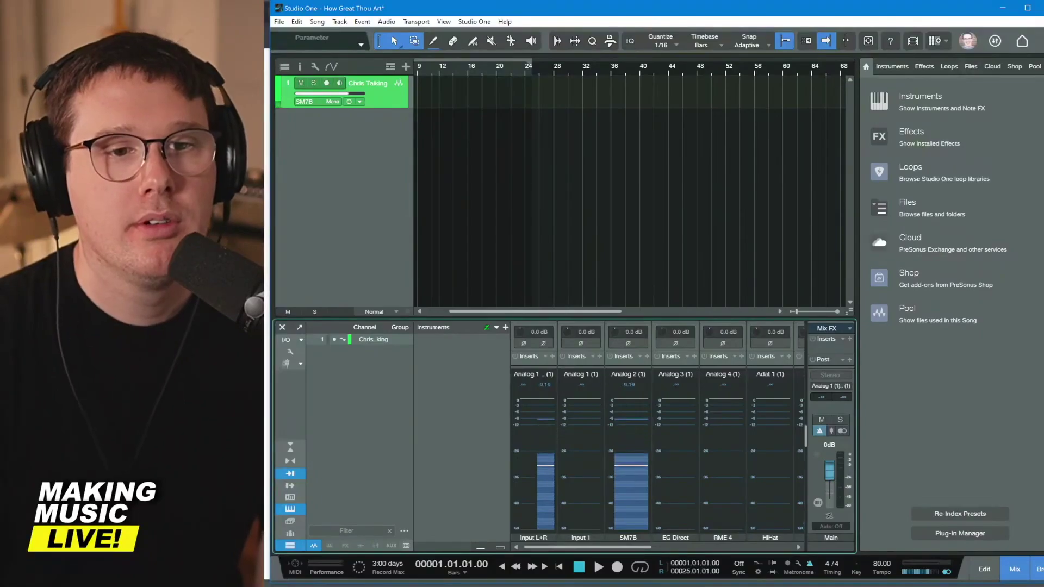
Step: Bring up TotalMix FX, move it right of Studio One, and nudge the SM7B pan
key(alt+Tab)
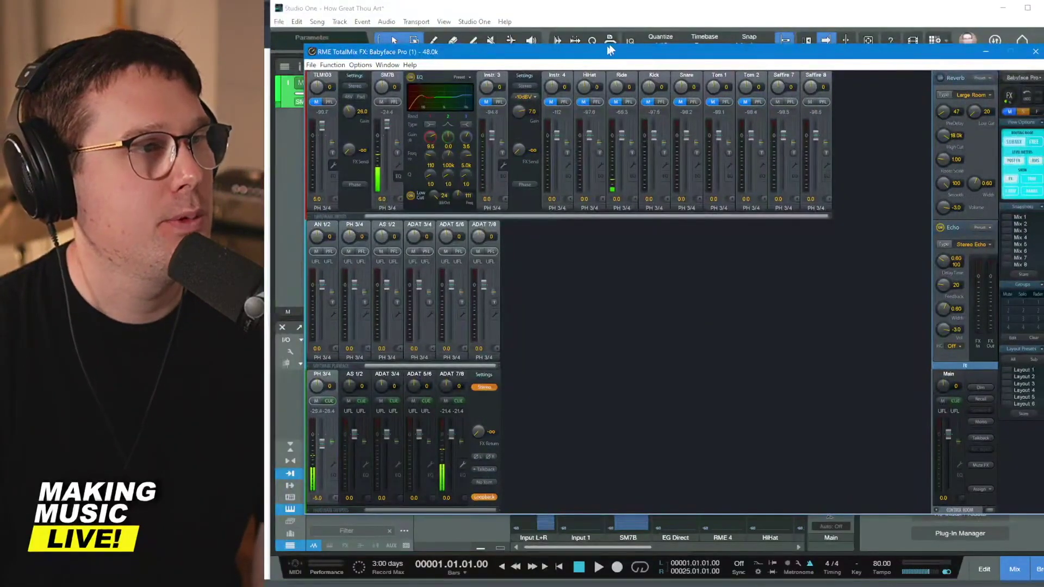
drag(609, 50, 977, 115)
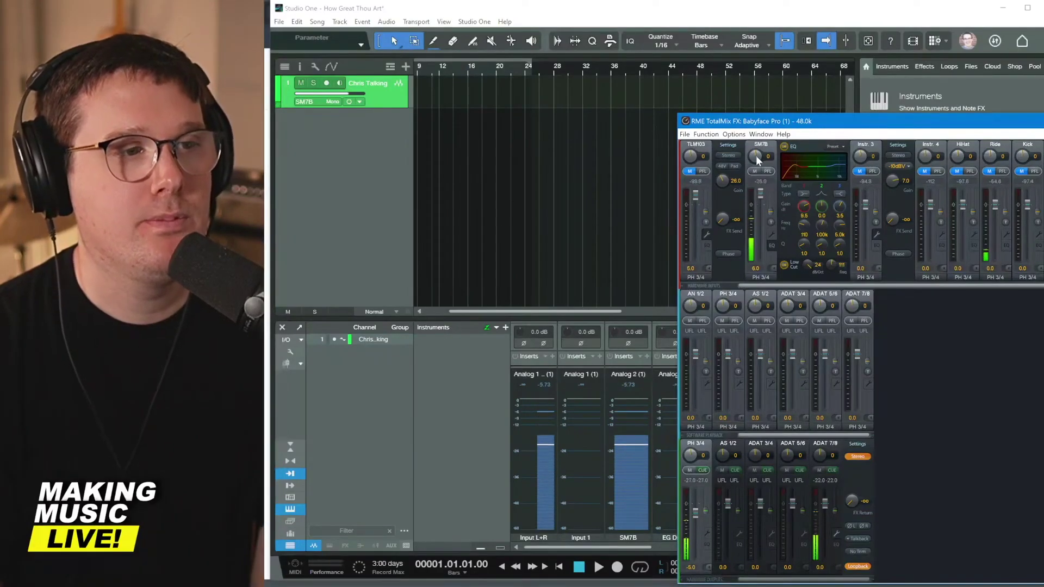
drag(756, 155, 771, 162)
Step: Check the SM7B pan value and switch its channel panel from EQ to Settings
double_click(770, 163)
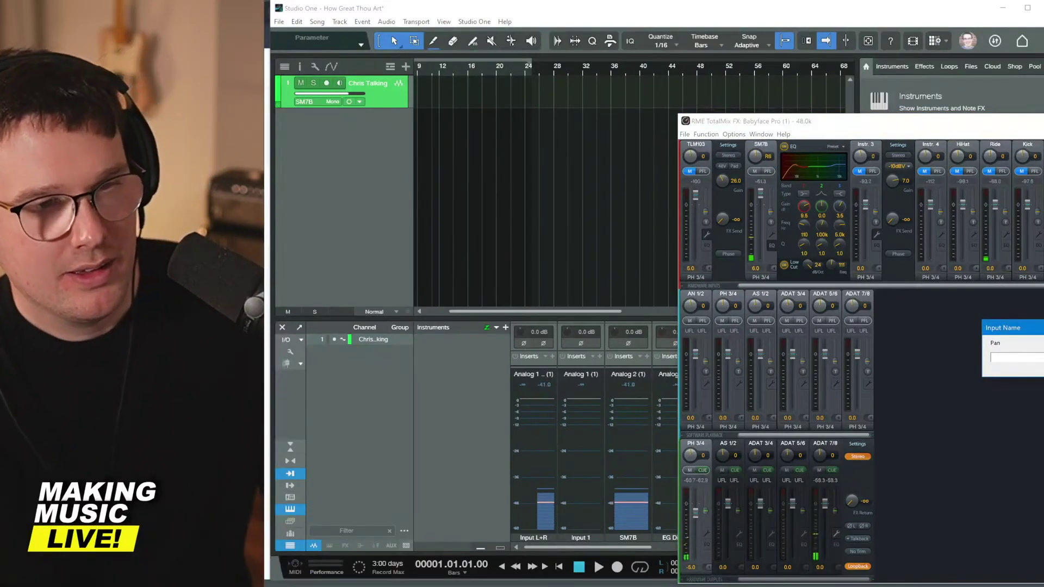
key(Escape)
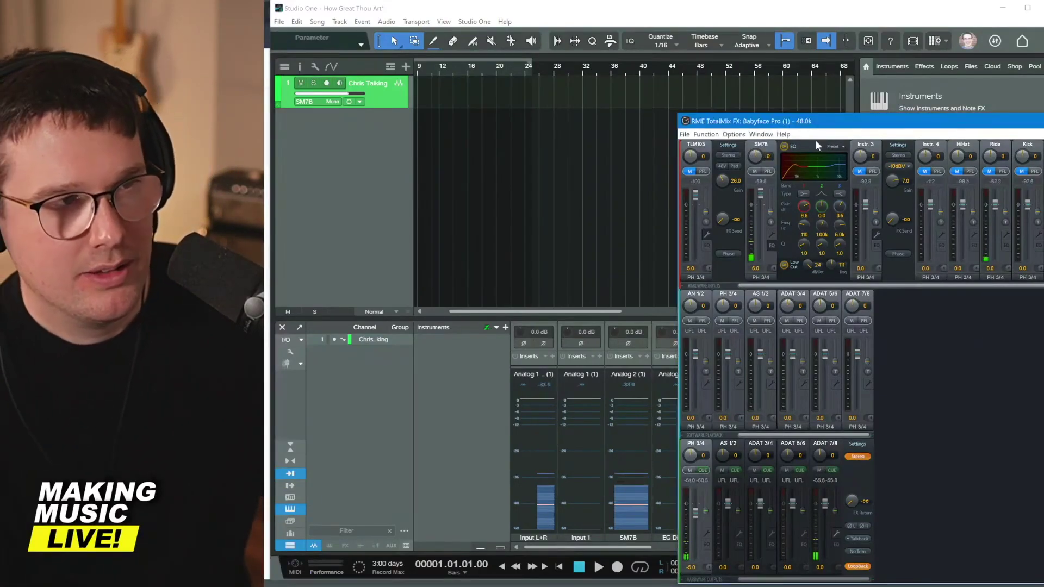
click(771, 246)
click(771, 234)
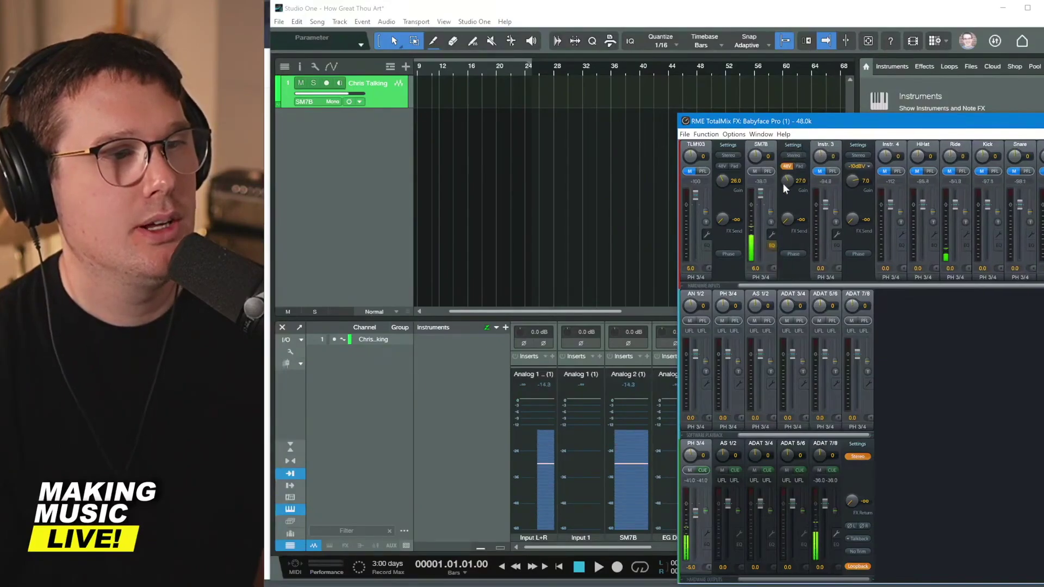
Step: Try SM7B gain between 23.0 and 36.0, then enter exactly 27.0
drag(785, 185, 788, 201)
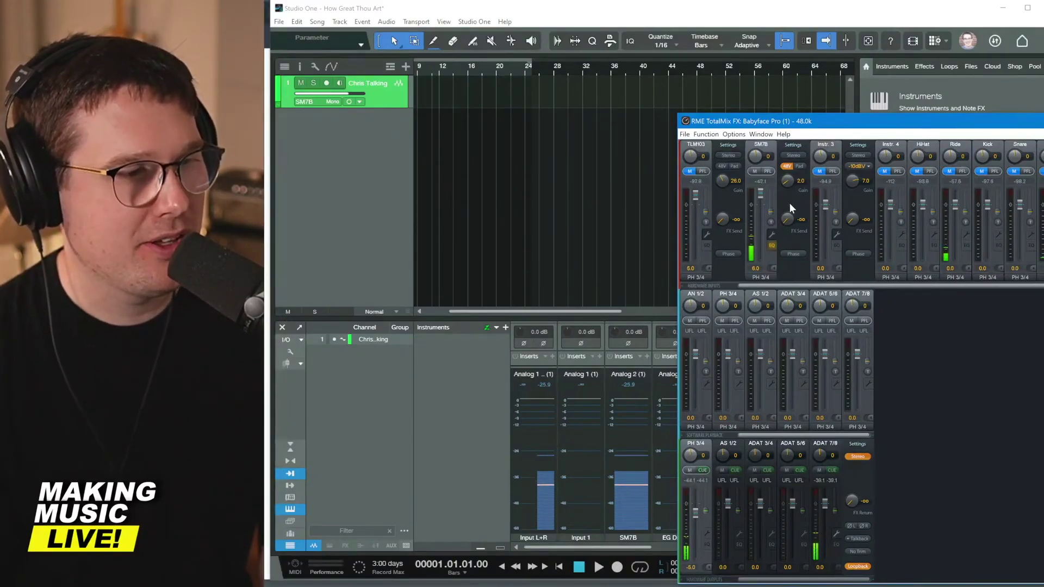
drag(789, 200, 794, 184)
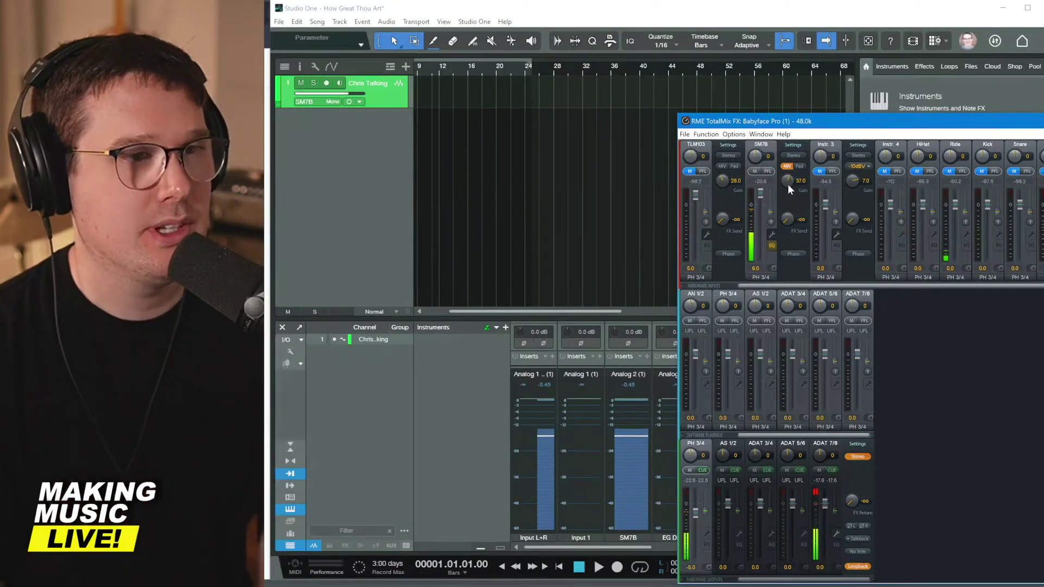
drag(787, 186, 787, 192)
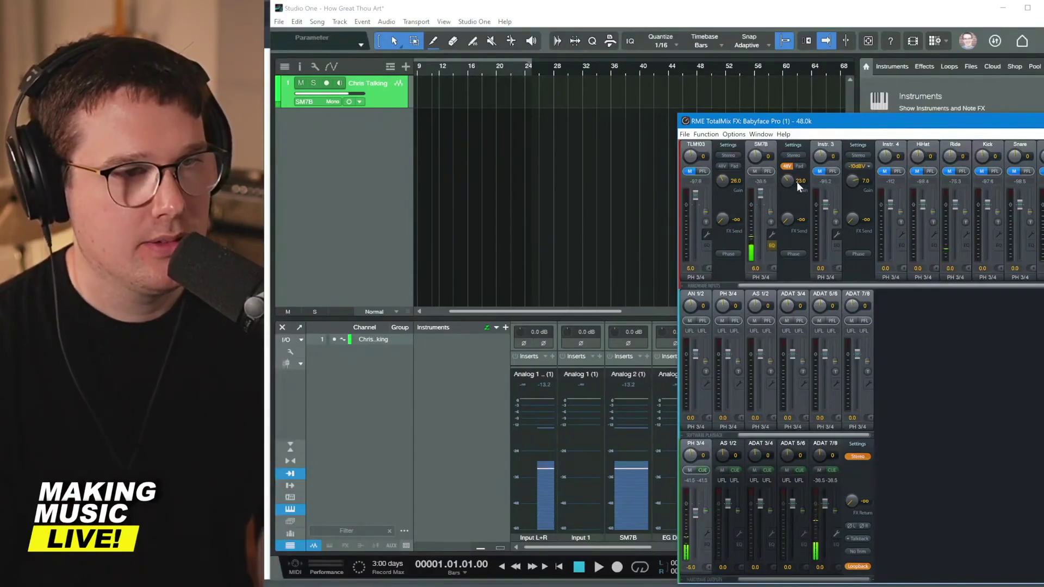
double_click(797, 181)
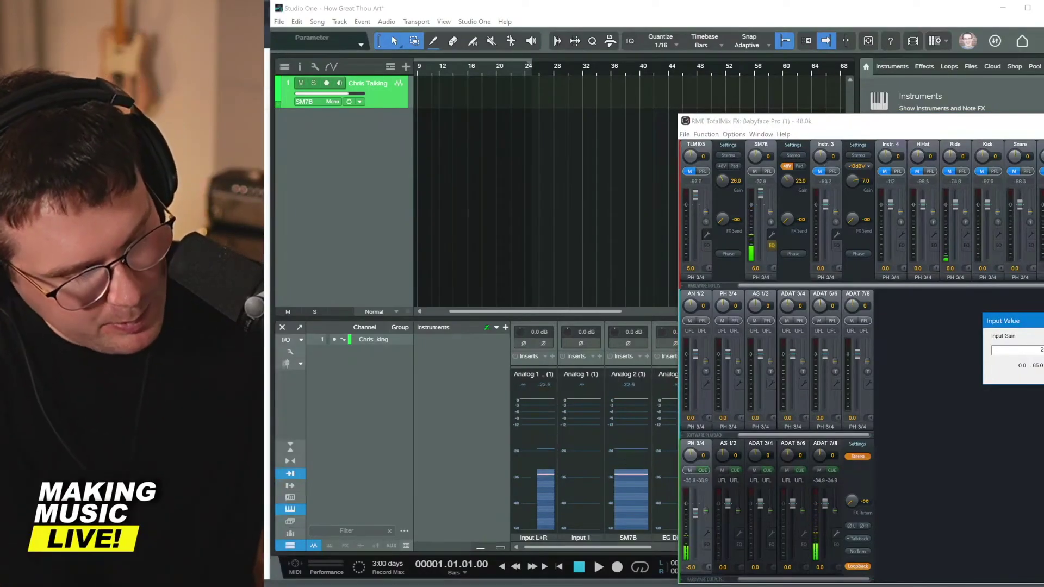
key(Return)
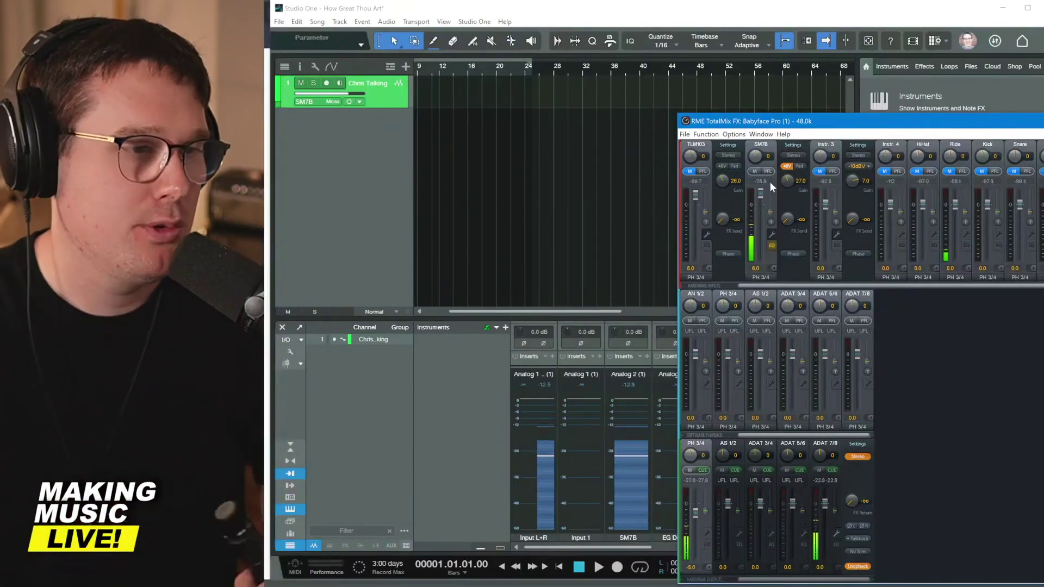
Step: Return to Studio One to check the SM7B channel meter level
click(609, 233)
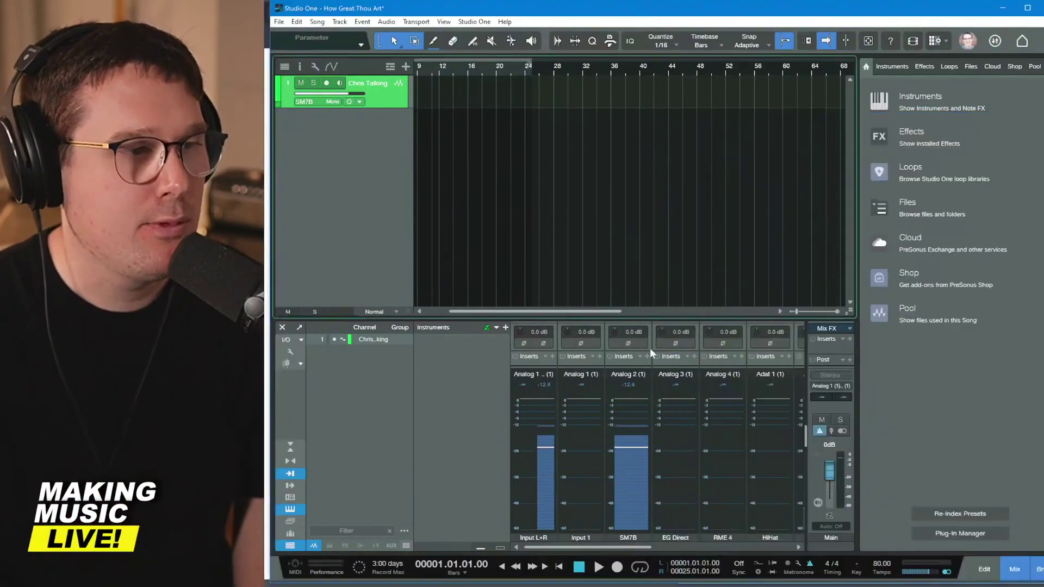
mouse_move(632, 448)
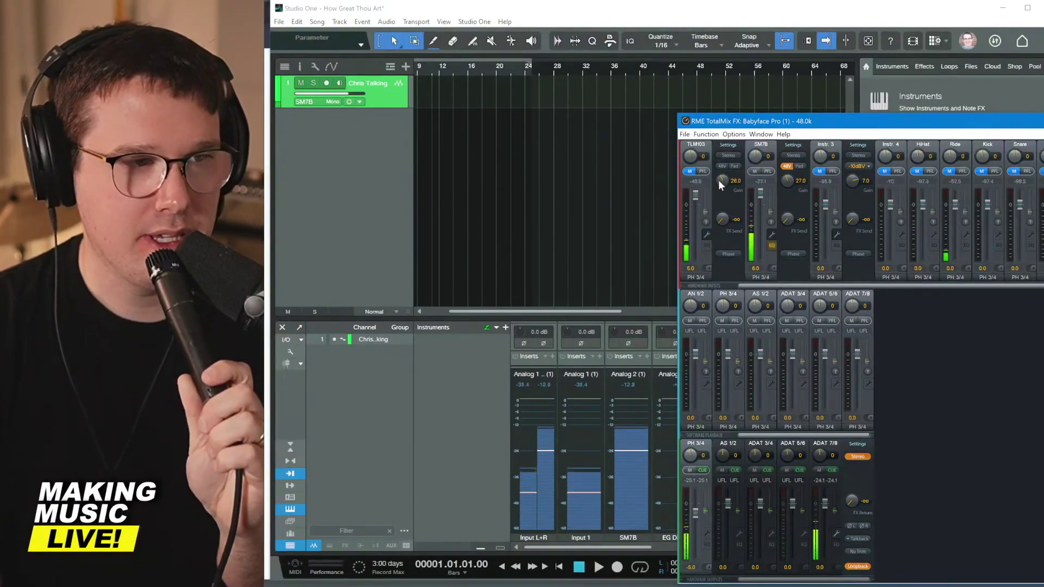
Step: Raise TLM103 gain from 26.0 to 36.0, then return to Studio One
scroll(718, 180, up, 15)
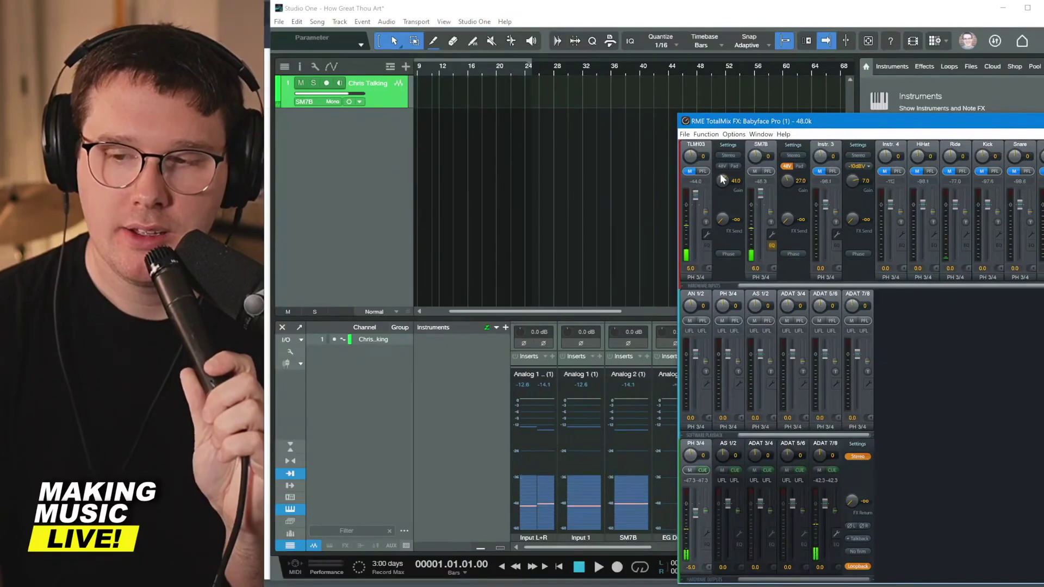
scroll(721, 181, down, 11)
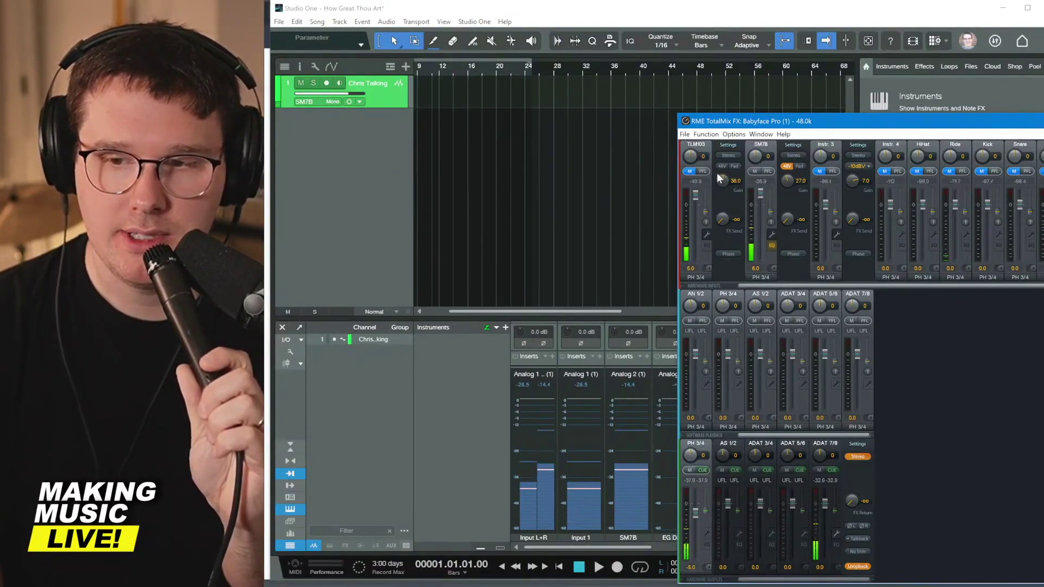
scroll(718, 179, up, 7)
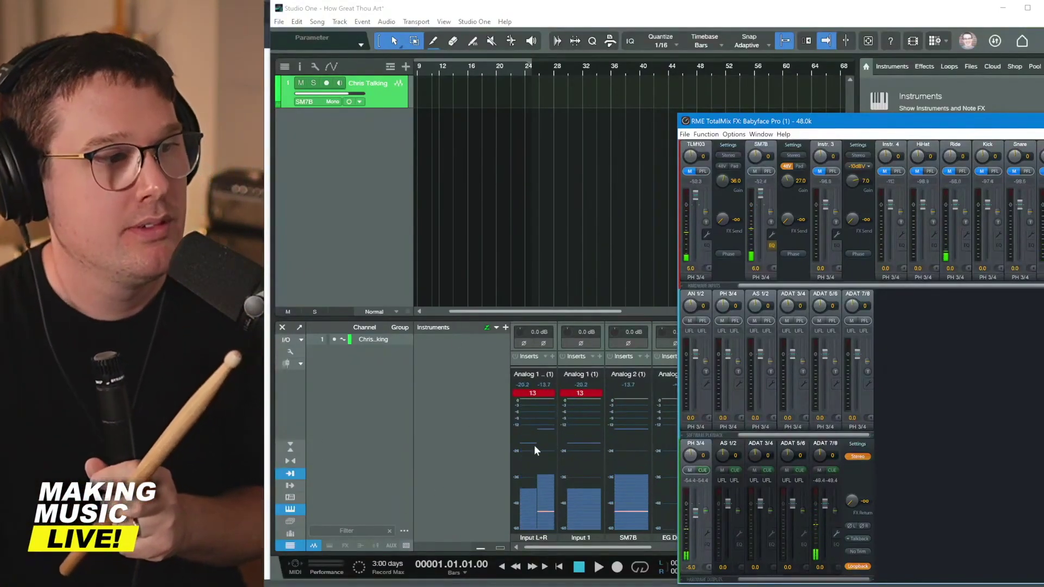
click(569, 392)
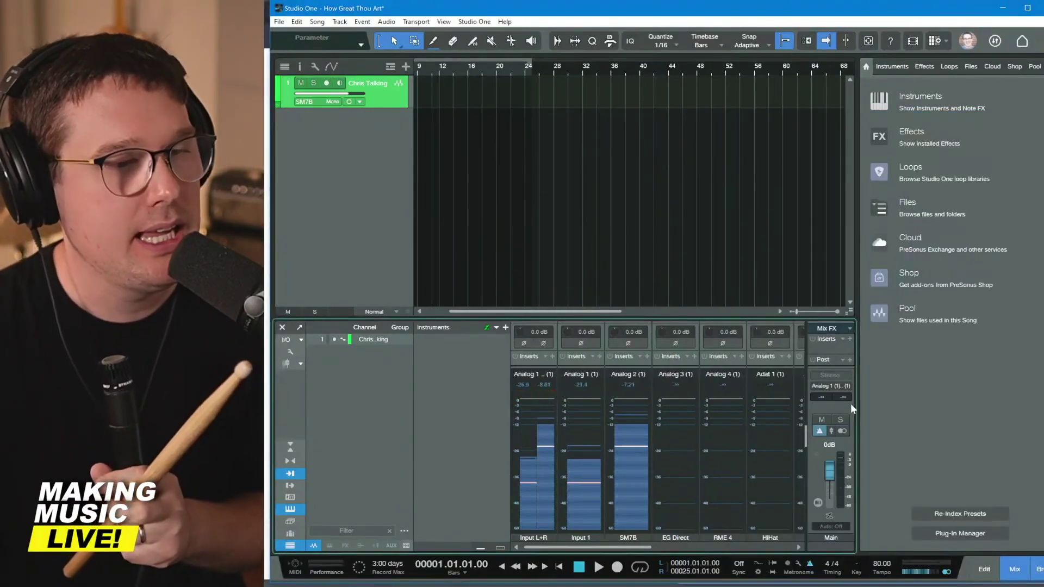
Step: Put TotalMix behind Studio One and duplicate the Chris Talking track
key(alt+Tab)
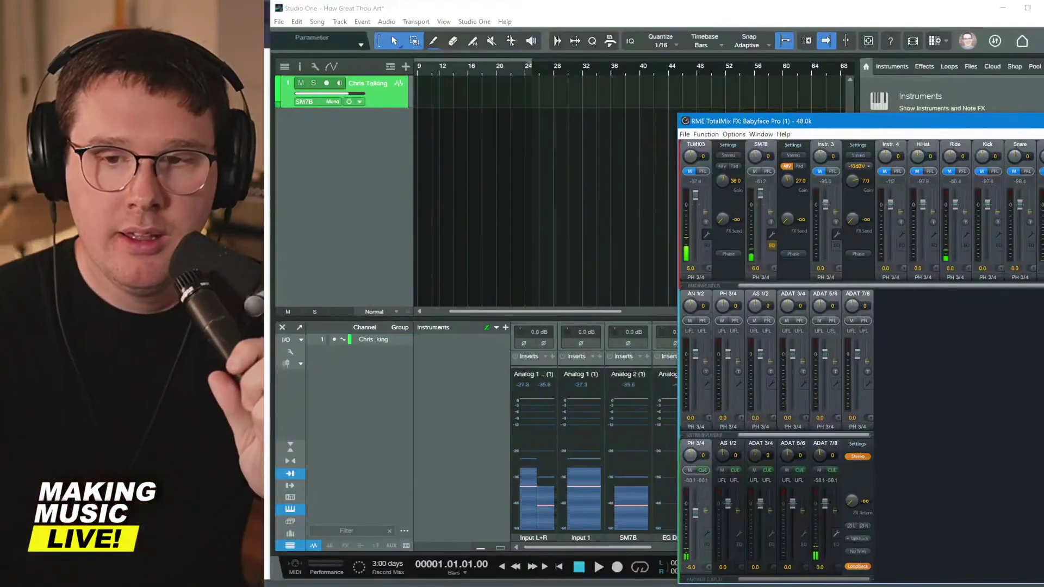
click(331, 175)
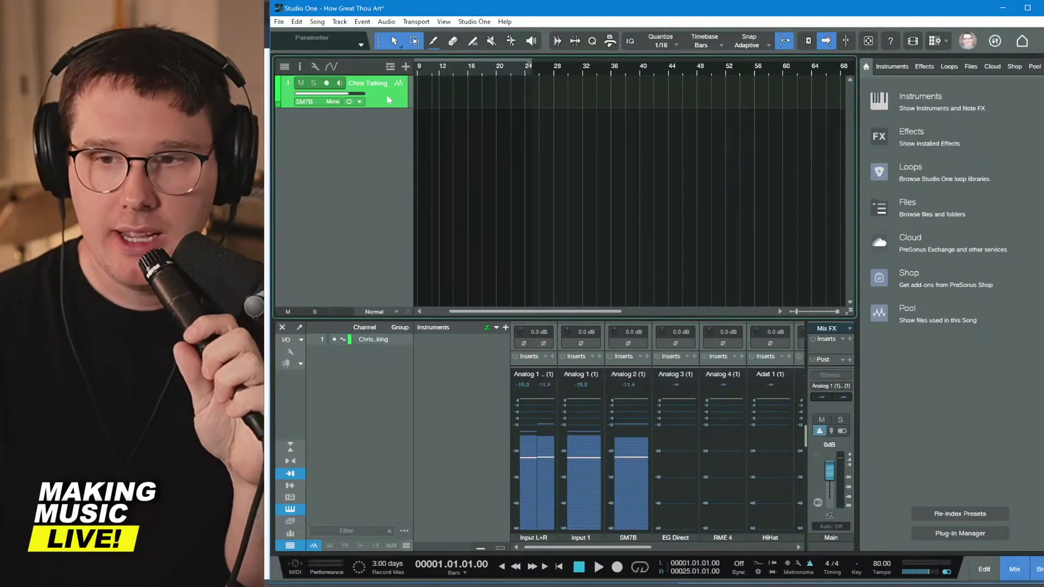
right_click(387, 100)
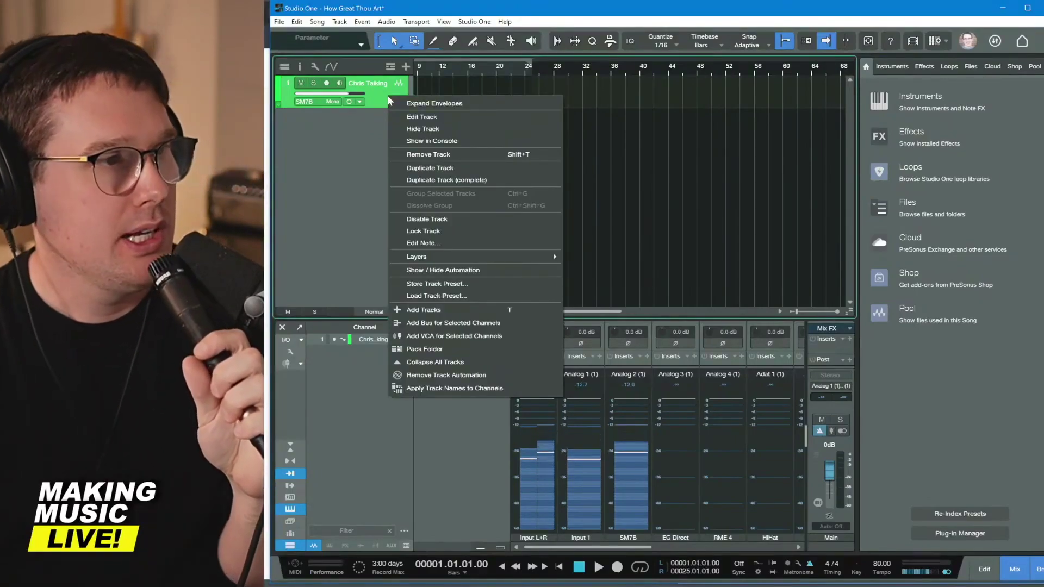
click(413, 165)
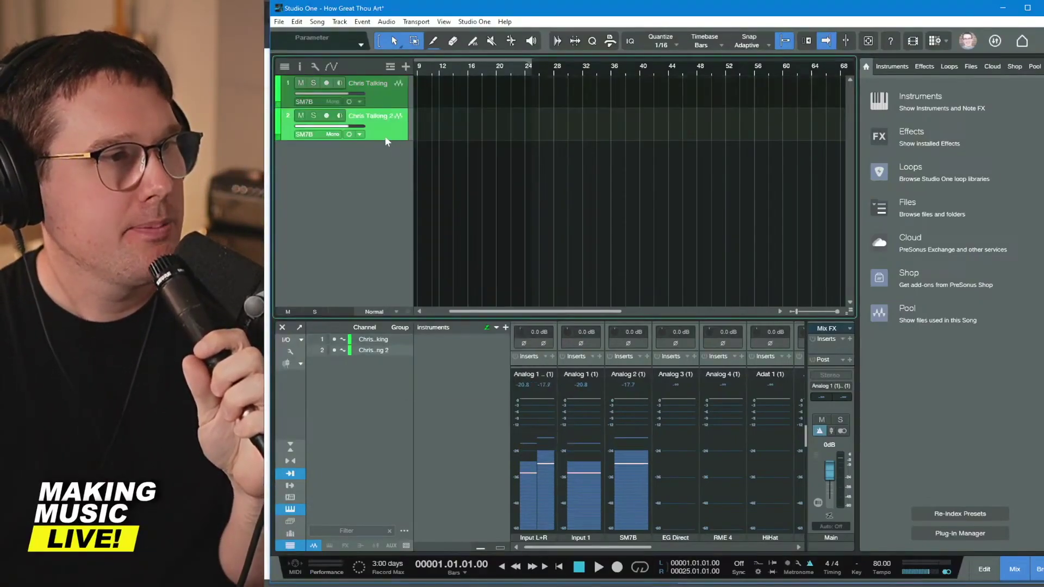
Step: Show the Inspector with only Chris Talking 2 selected, ready to change its input
click(387, 89)
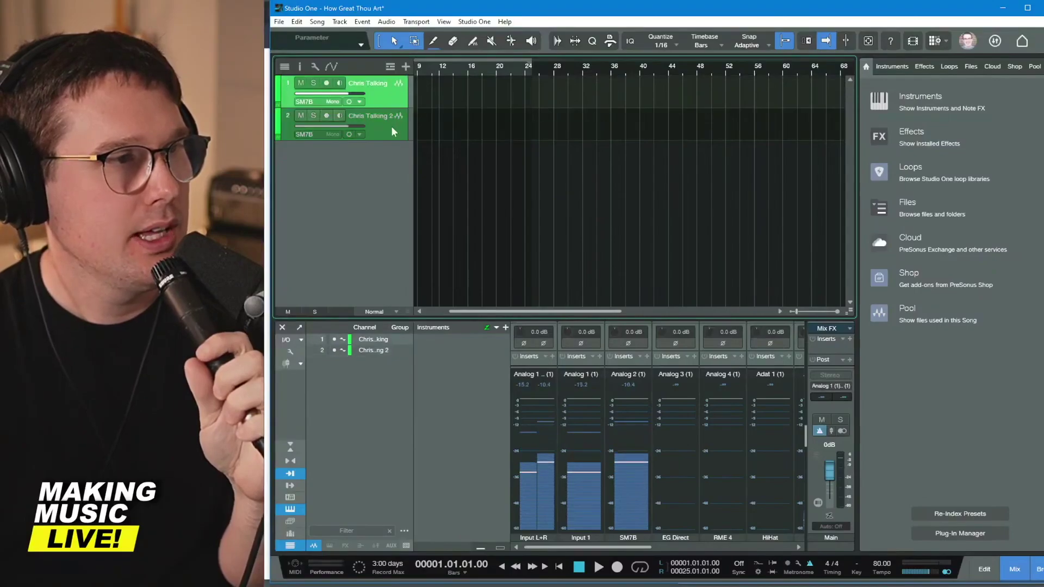
shift+click(388, 126)
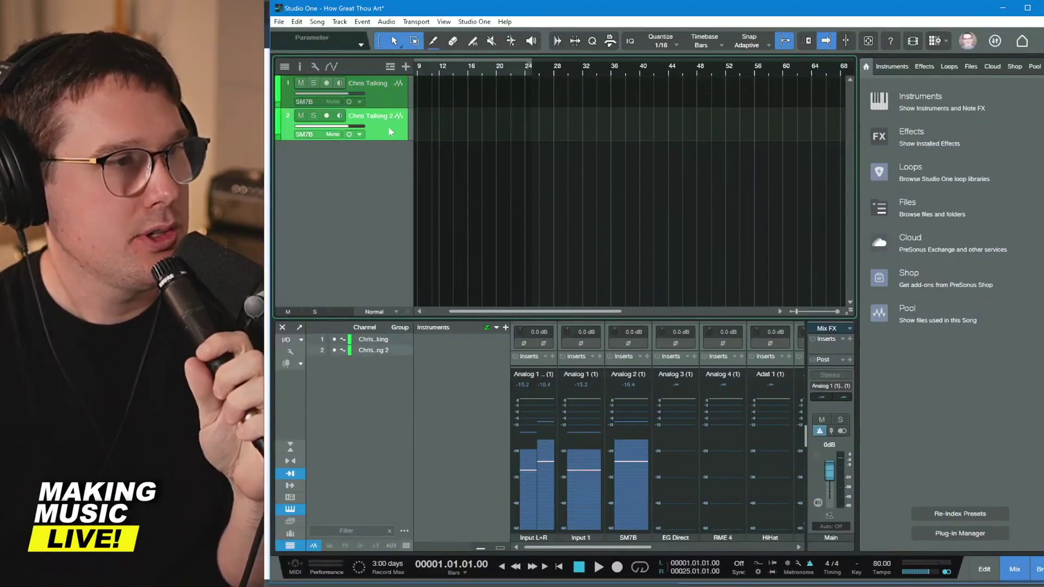
click(298, 67)
shift+click(503, 133)
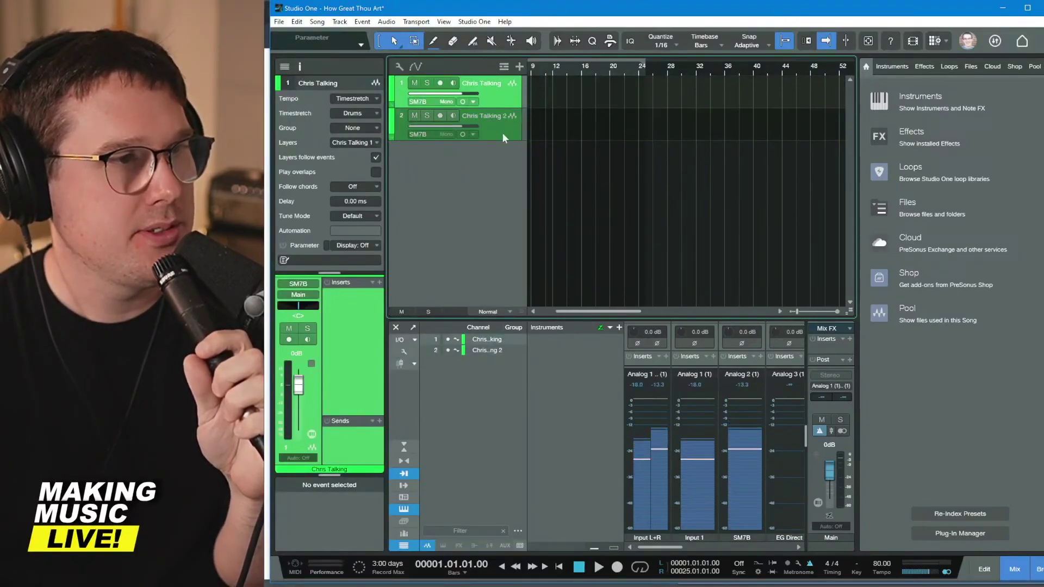
click(501, 132)
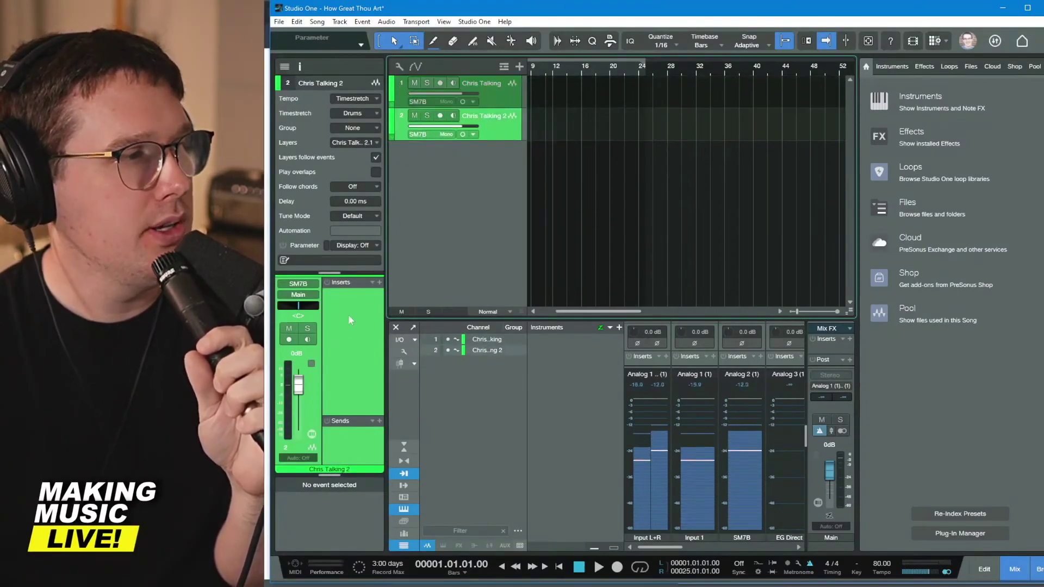
click(423, 135)
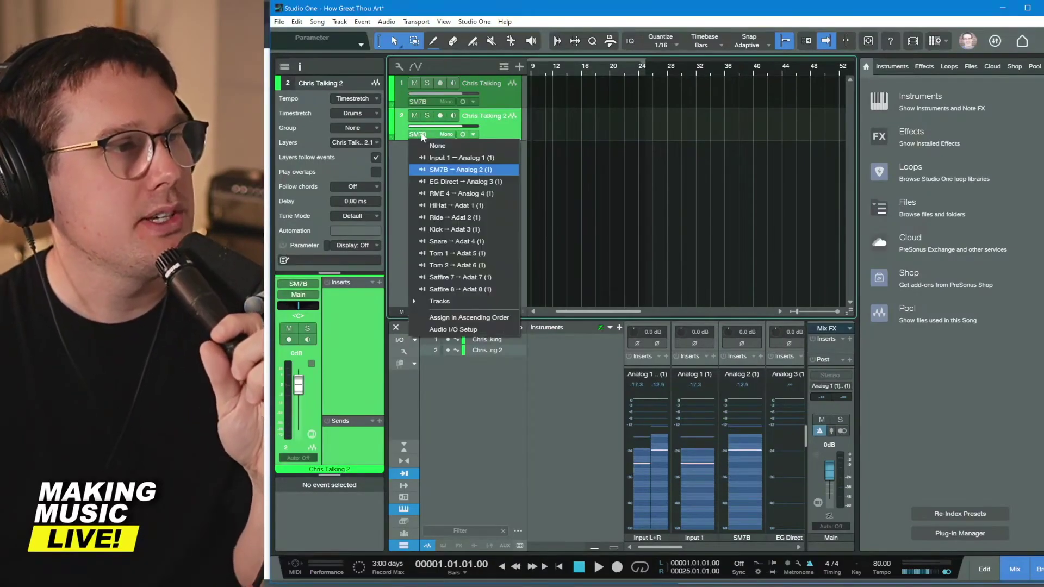
Step: Set Chris Talking 2's input to Input 1, disable its input monitoring, and switch to TotalMix FX
click(442, 157)
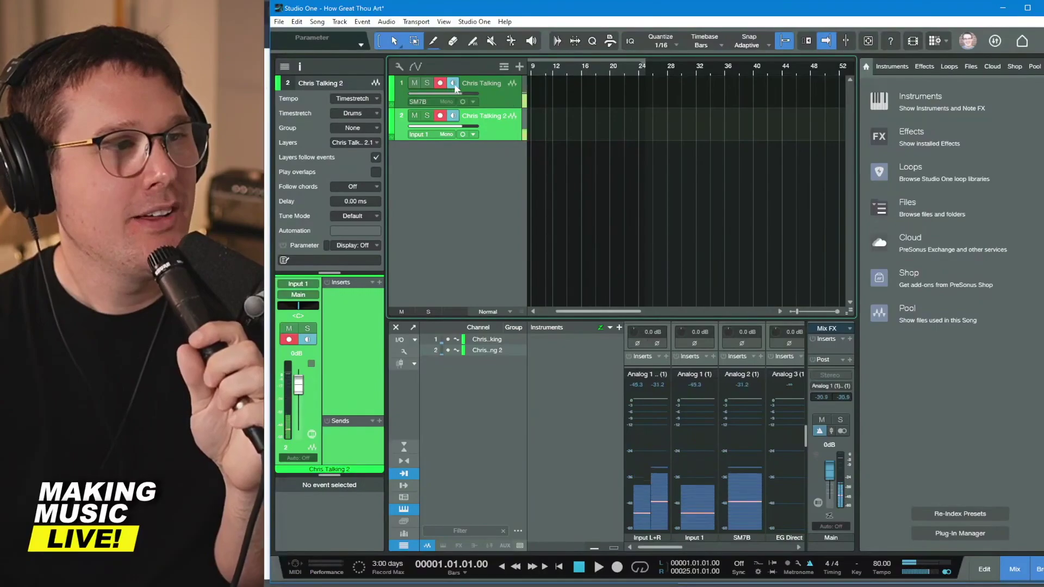
click(454, 116)
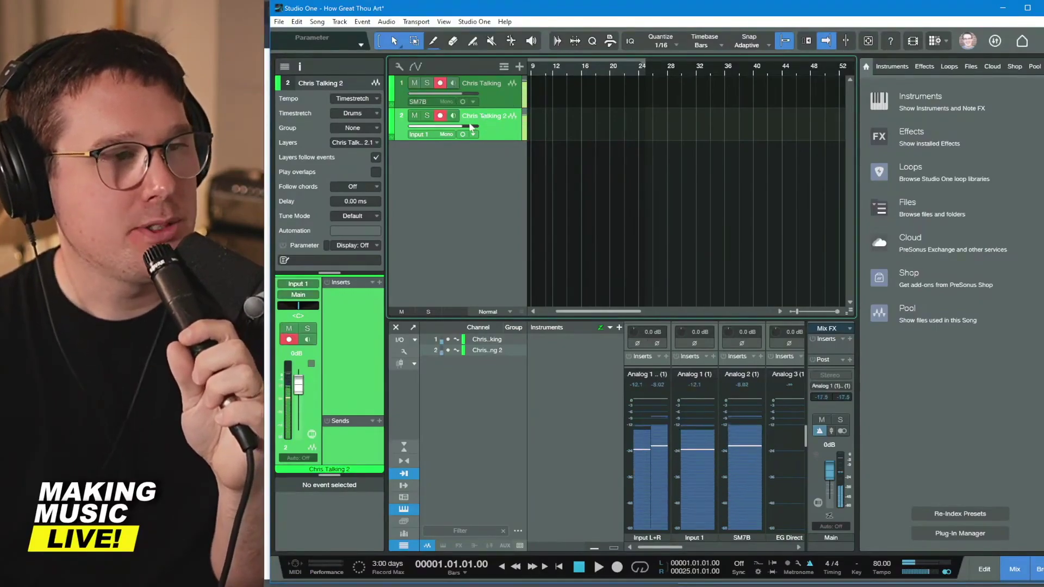
key(alt+Tab)
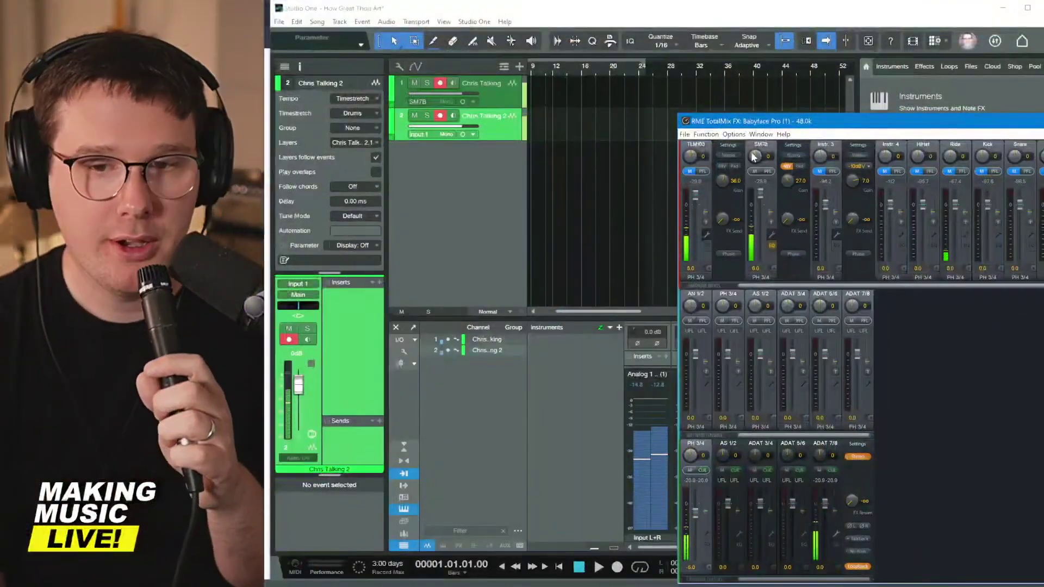
Step: Bring the Studio One song back in front and move the playback position to bar 10
click(478, 118)
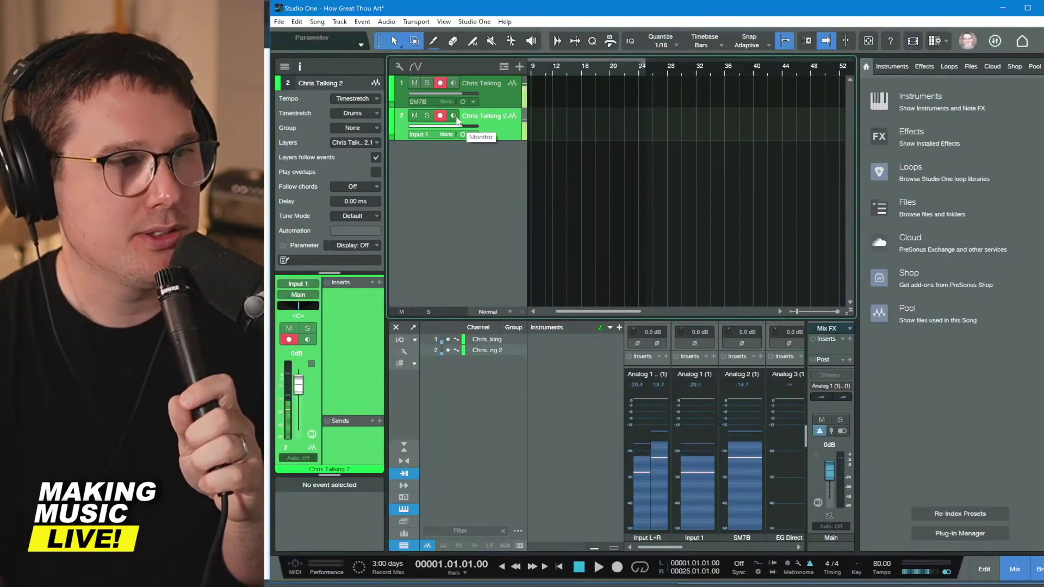
click(537, 69)
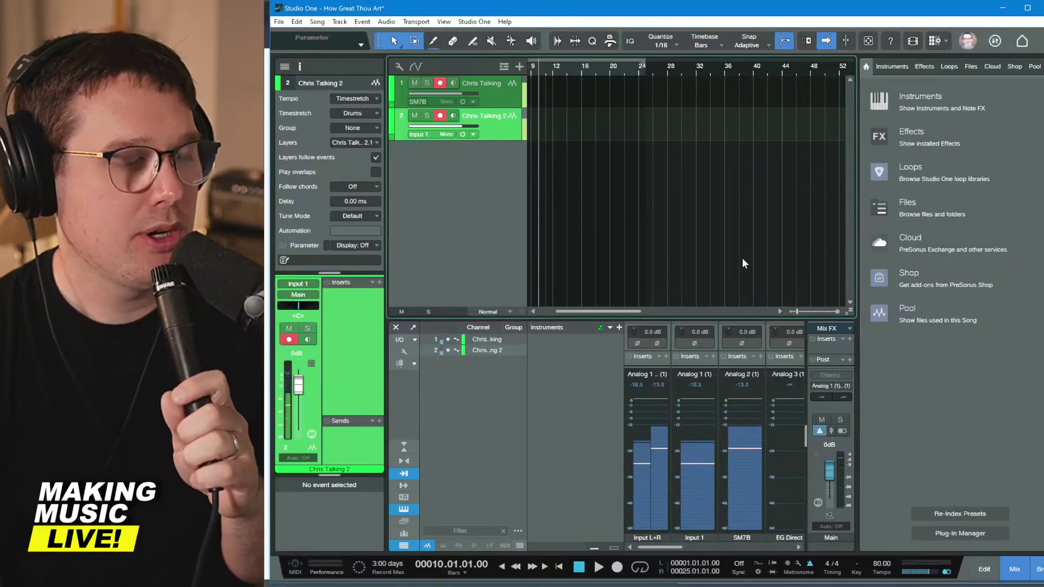
Step: Record a spoken take on both microphones from bar 10, then zoom in on the takes
click(617, 567)
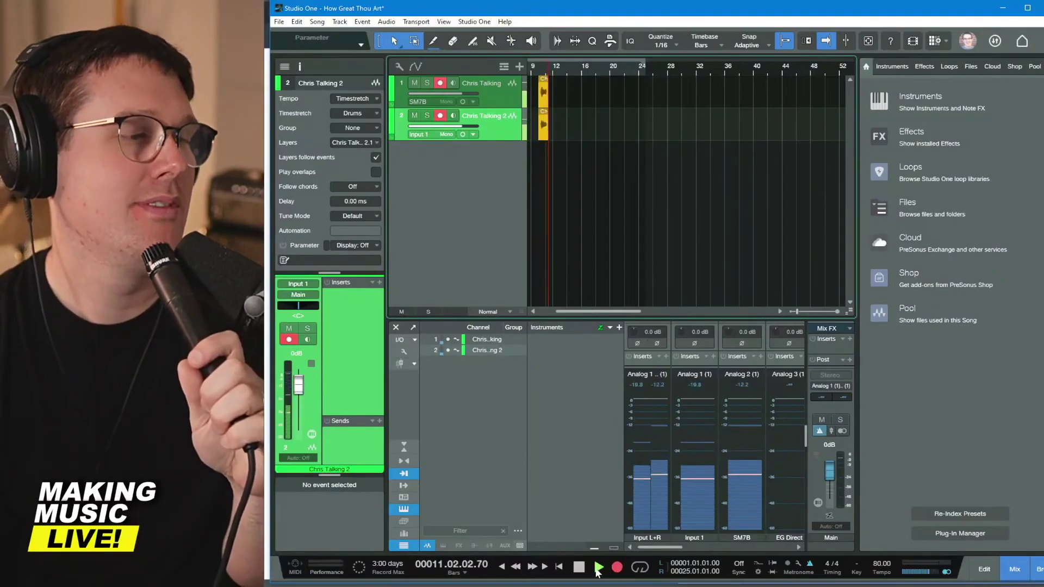
click(578, 567)
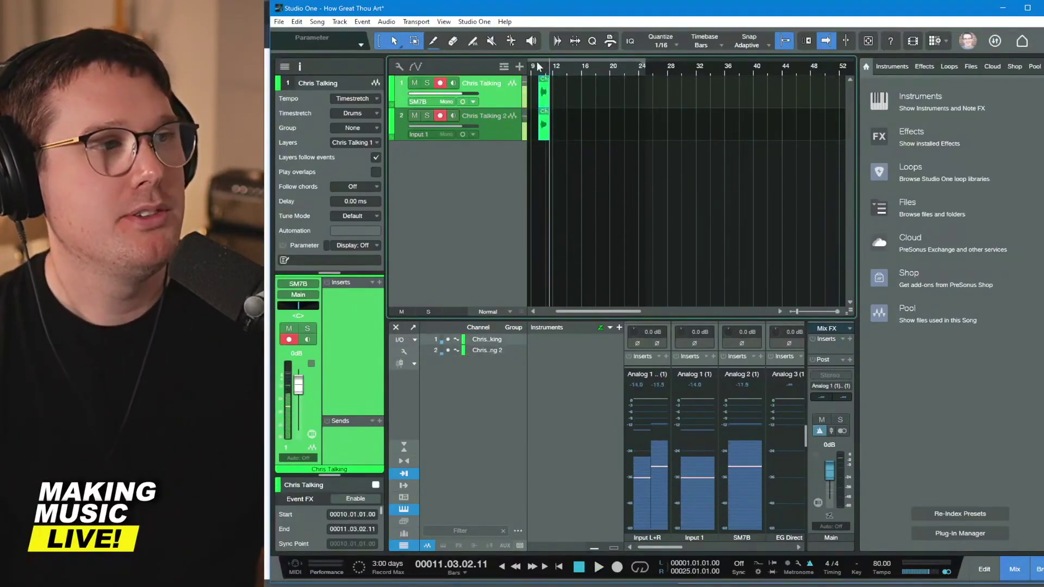
key(z)
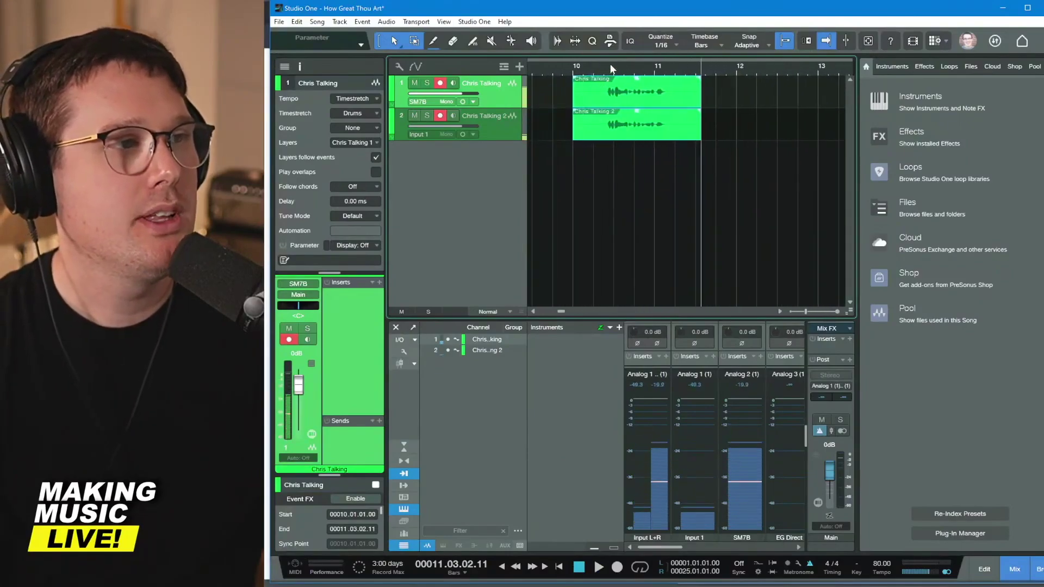
key(z)
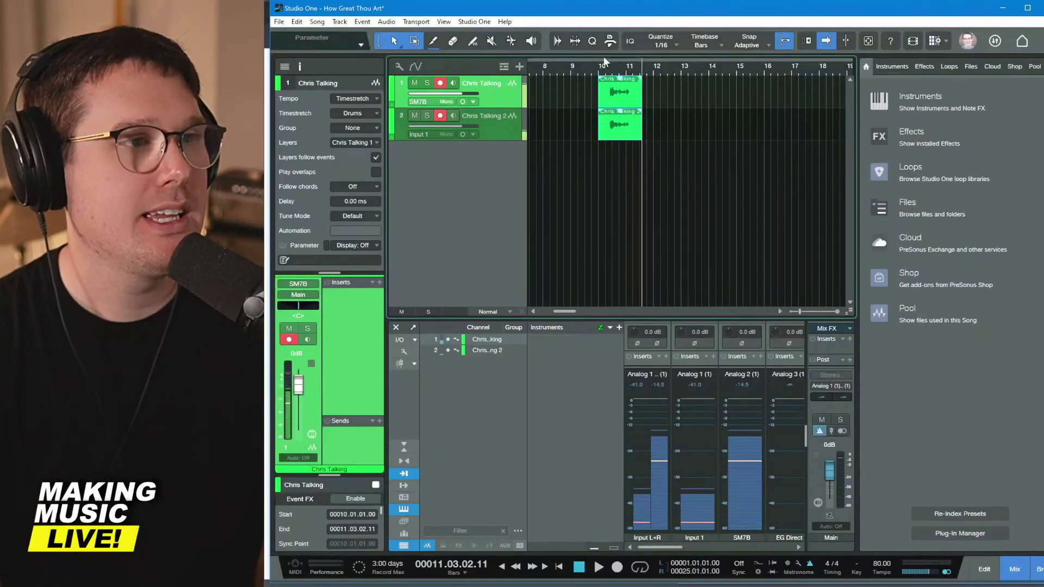
key(z)
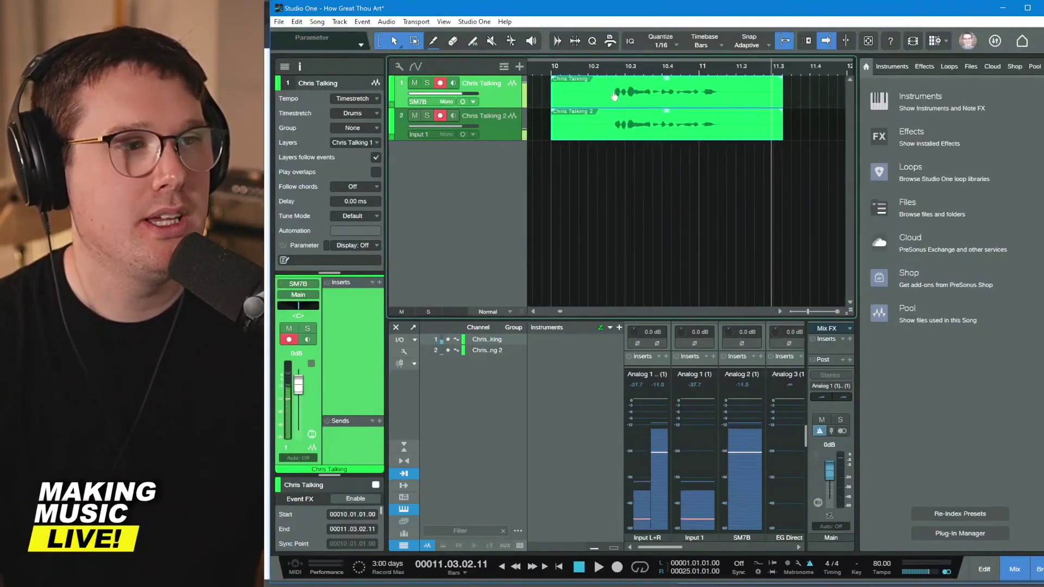
Step: Adjust the view to show both recorded waveforms, then select the Chris Talking track
scroll(616, 98, down, 4)
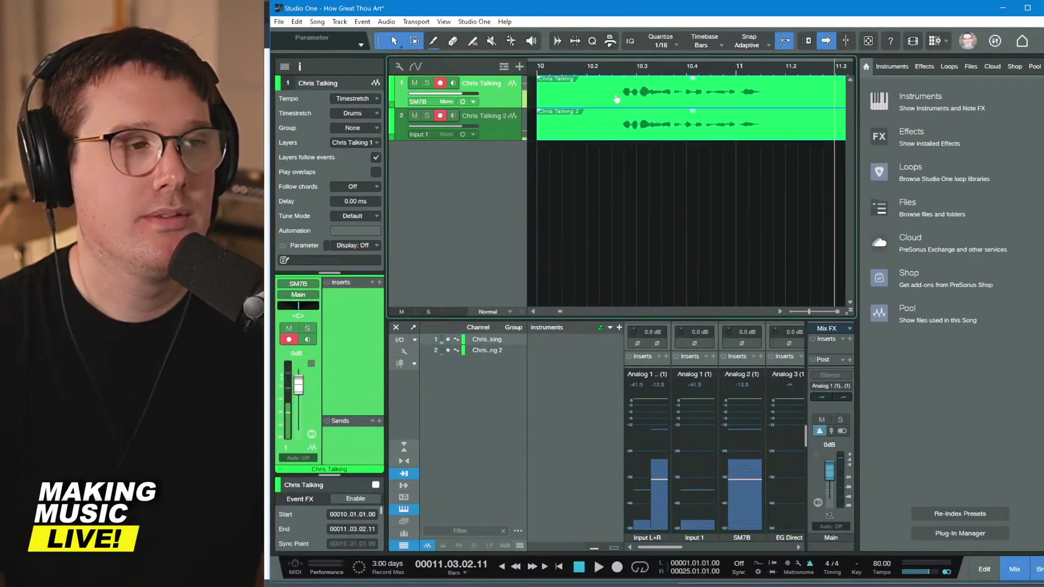
scroll(616, 92, up, 4)
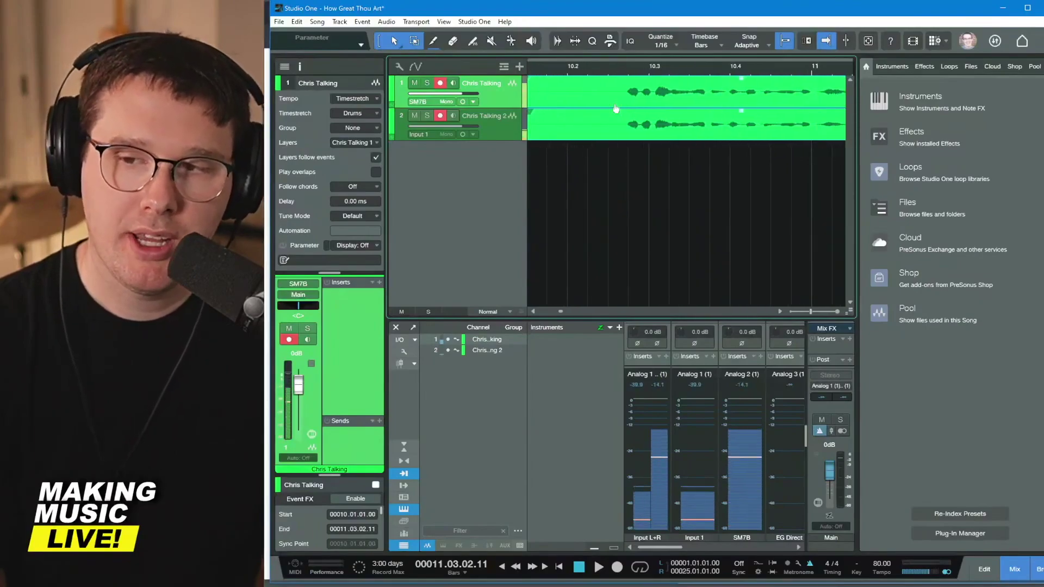
scroll(616, 91, down, 3)
scroll(616, 91, down, 8)
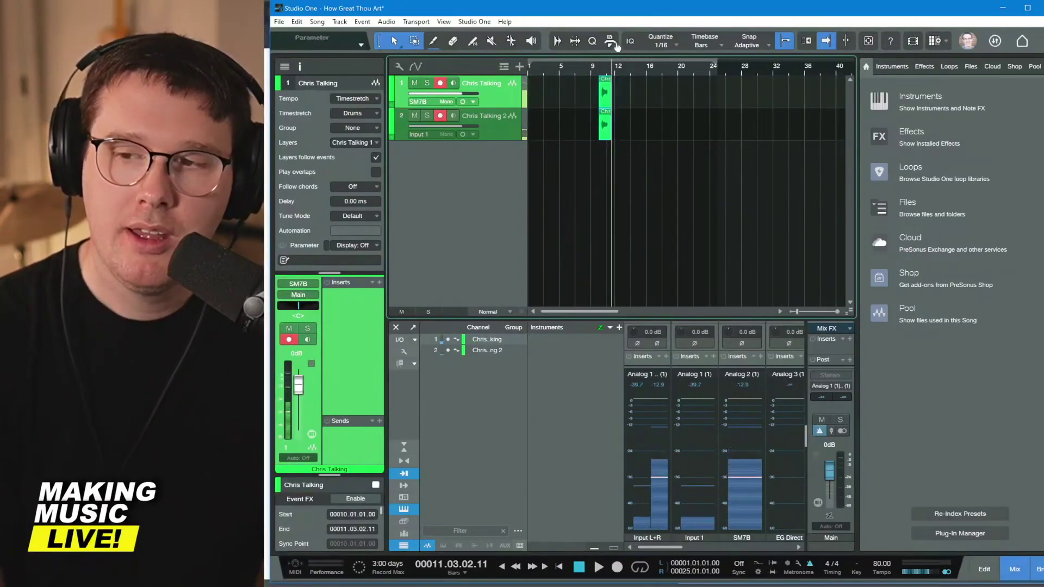
scroll(620, 98, up, 12)
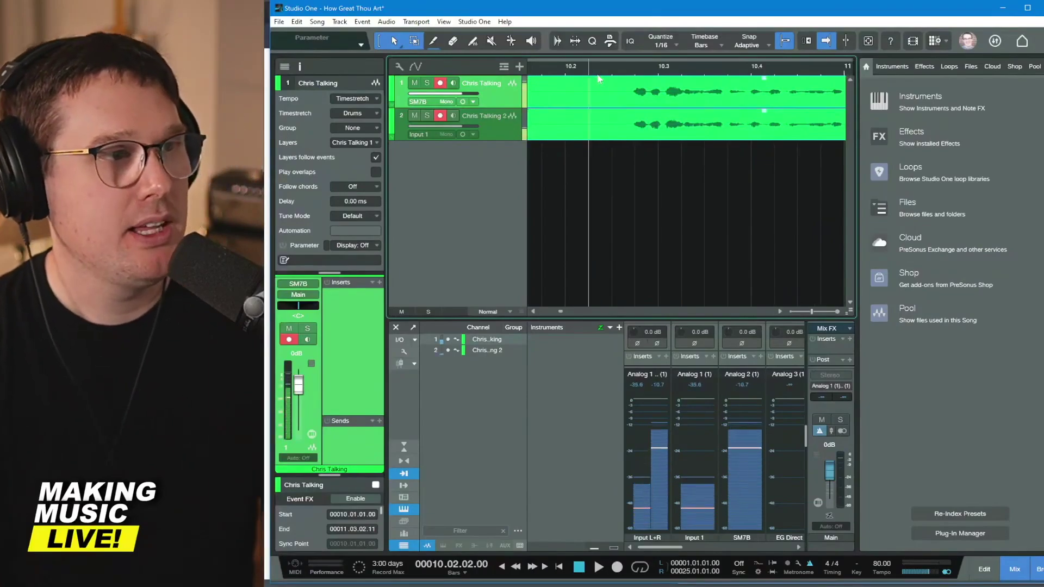
scroll(596, 71, down, 4)
scroll(582, 72, up, 2)
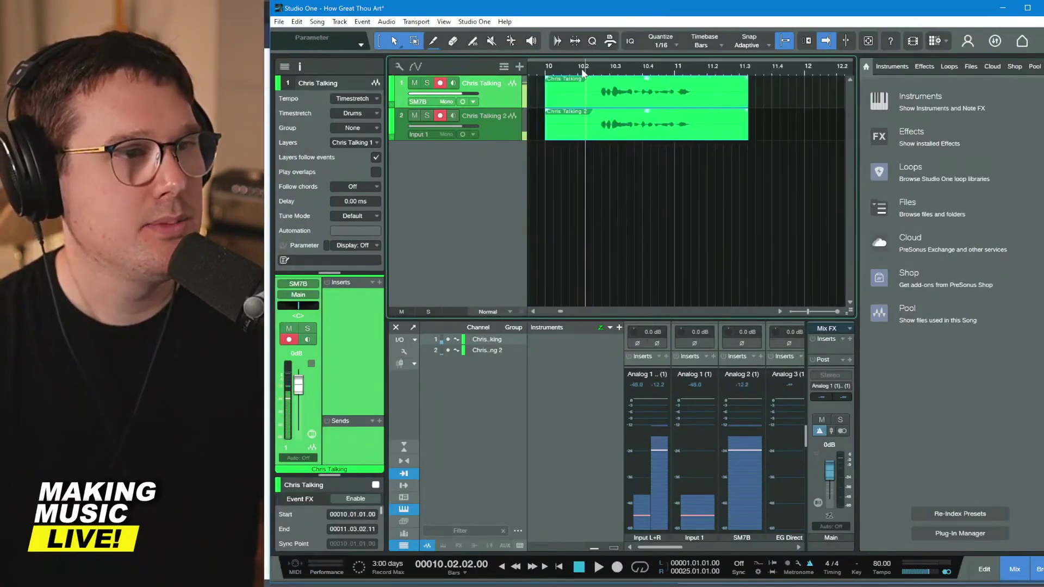
click(504, 118)
Step: Solo the Chris Talking track and play back its SM7B take, then unsolo it
click(504, 94)
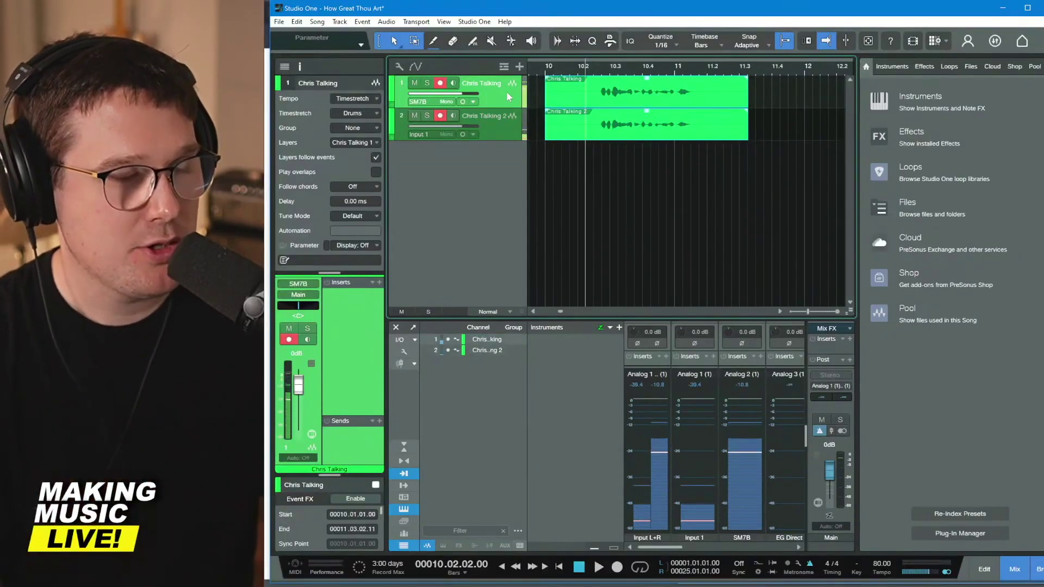
key(s)
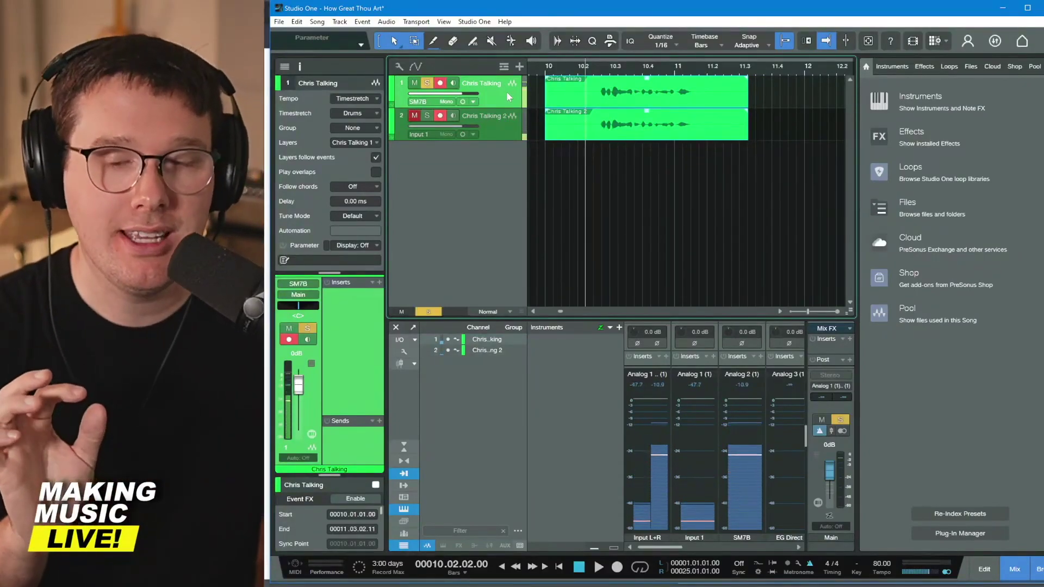
key(space)
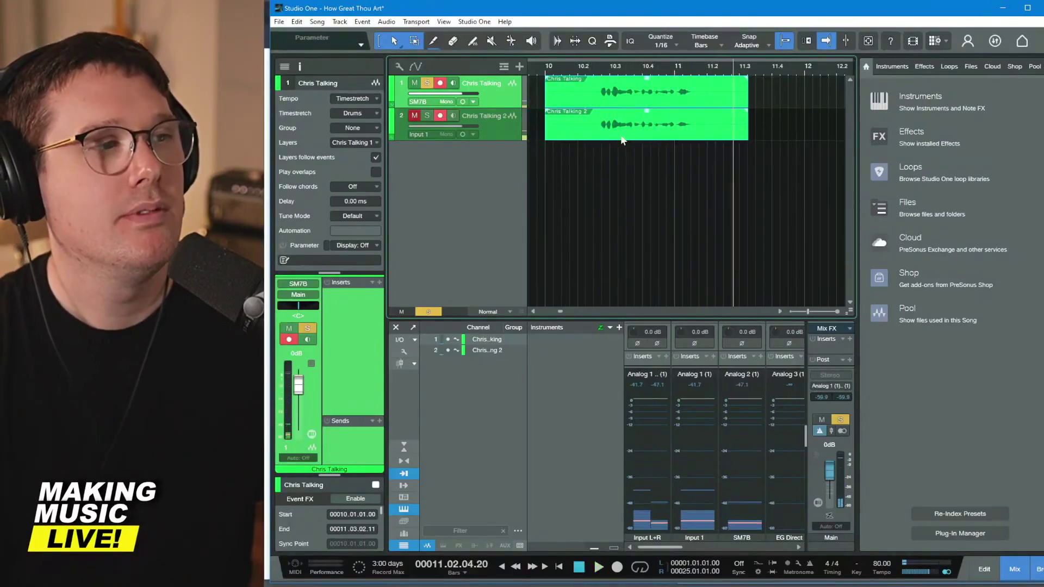
key(s)
Step: Solo the Chris Talking 2 track to audition its take, then stop playback
click(499, 123)
key(s)
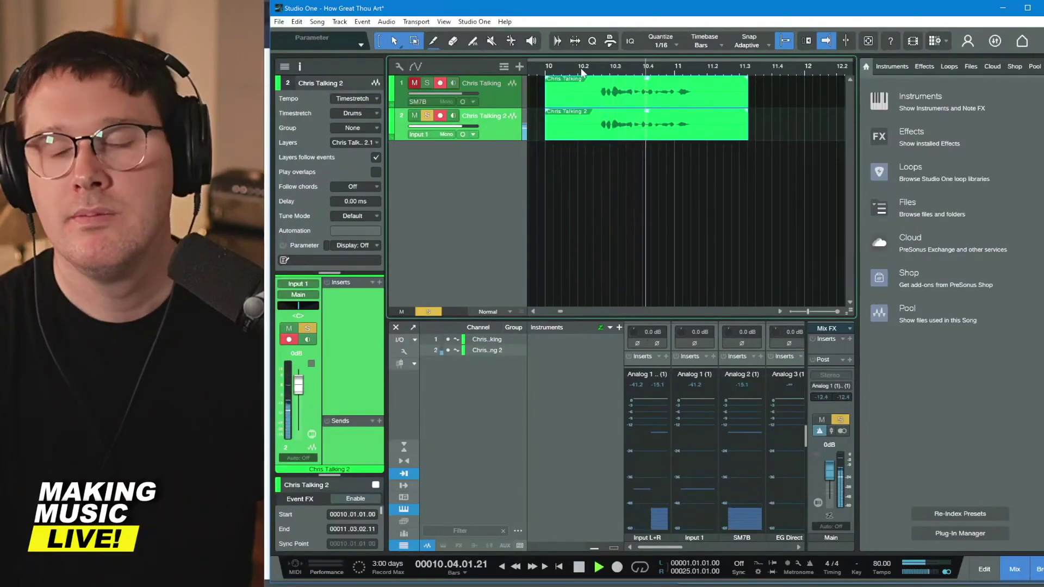
key(space)
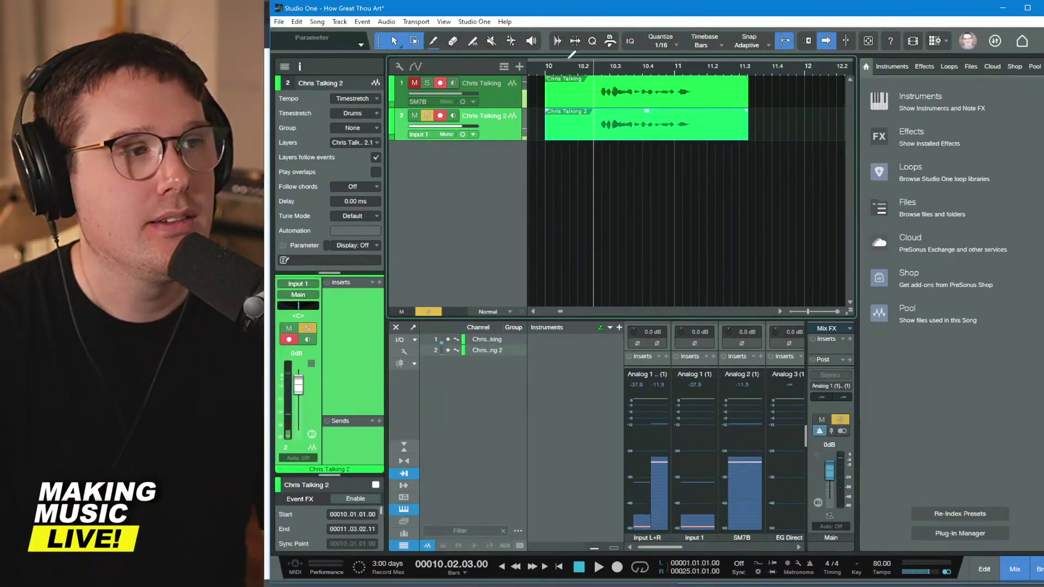
Step: Loop the phrase from 10.1.4 to 11.2.4, play it, and raise Chris Talking 2's event volume 10.8 dB
drag(571, 54, 731, 82)
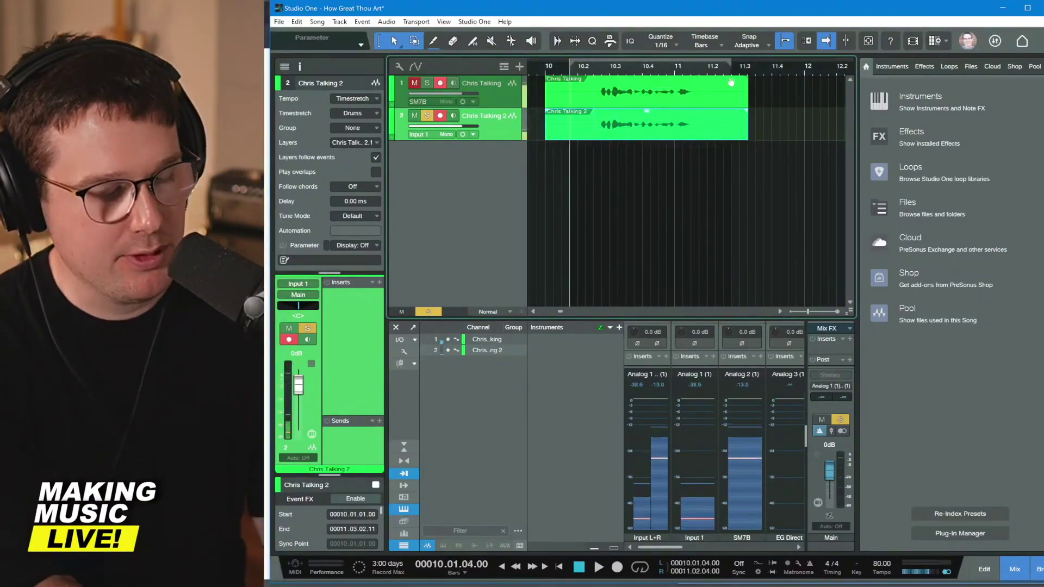
key(space)
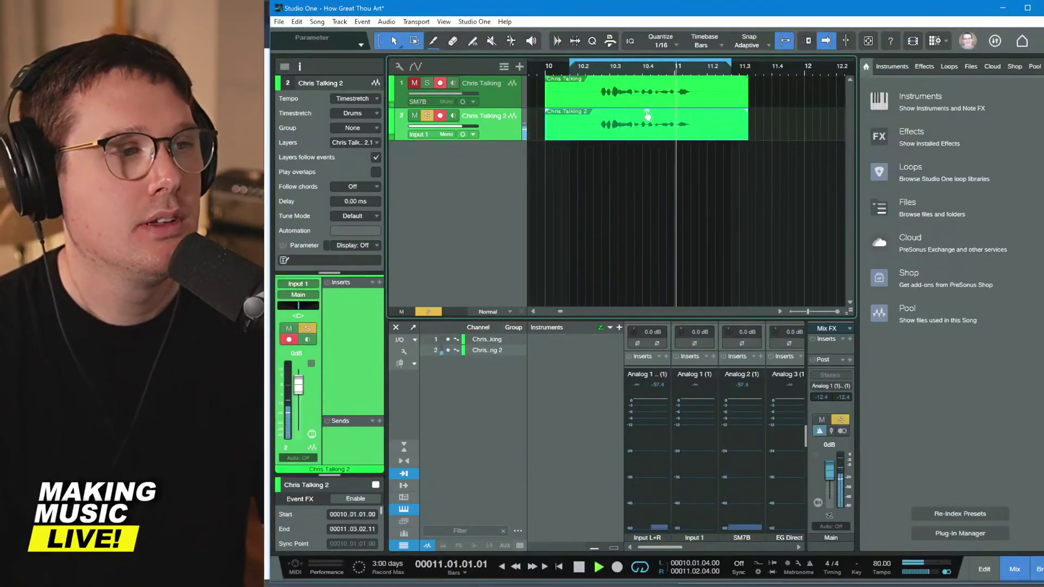
drag(646, 116, 650, 113)
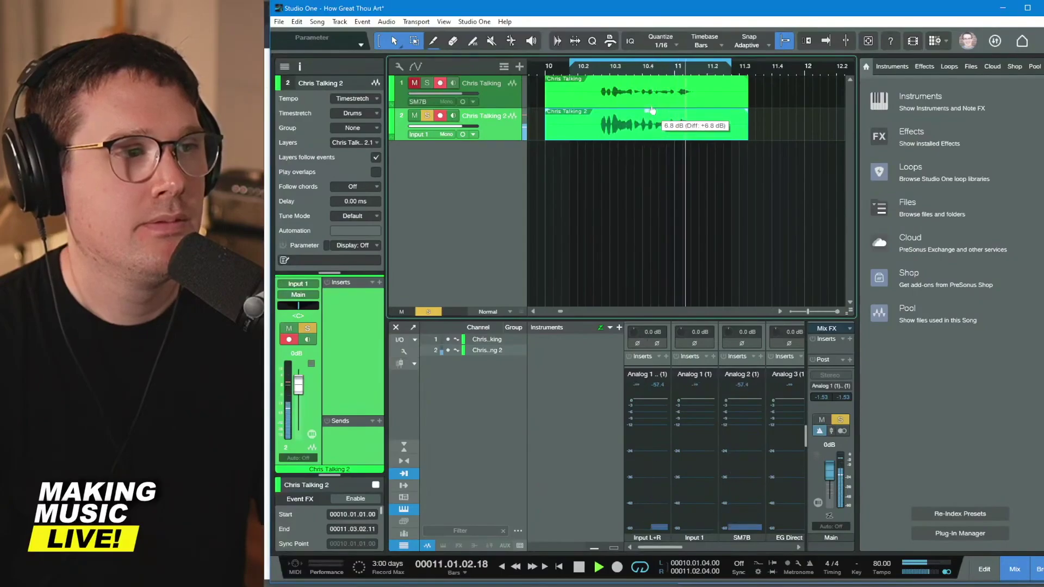
Step: Unmute and solo the Chris Talking track, and unsolo and mute Chris Talking 2
click(645, 86)
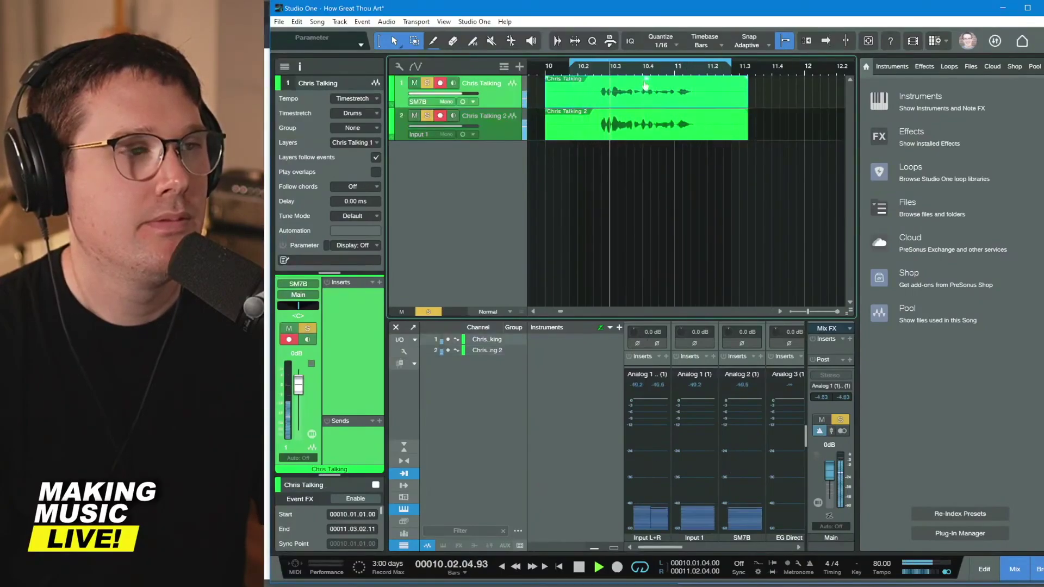
click(415, 83)
click(426, 83)
click(427, 115)
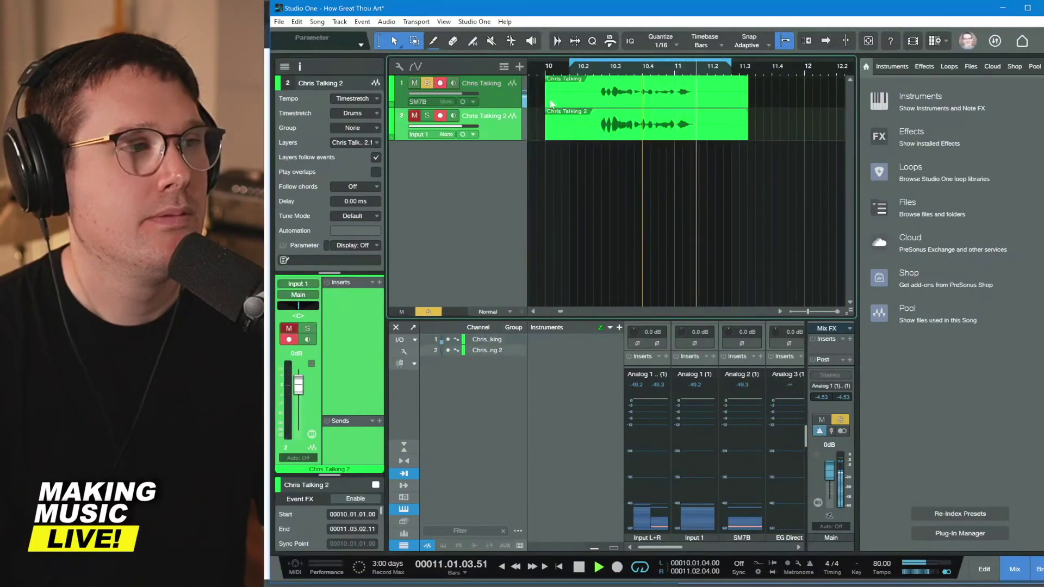
click(414, 115)
Step: Adjust the Chris Talking event gain, lowering it to match the other take
drag(647, 84, 655, 81)
key(space)
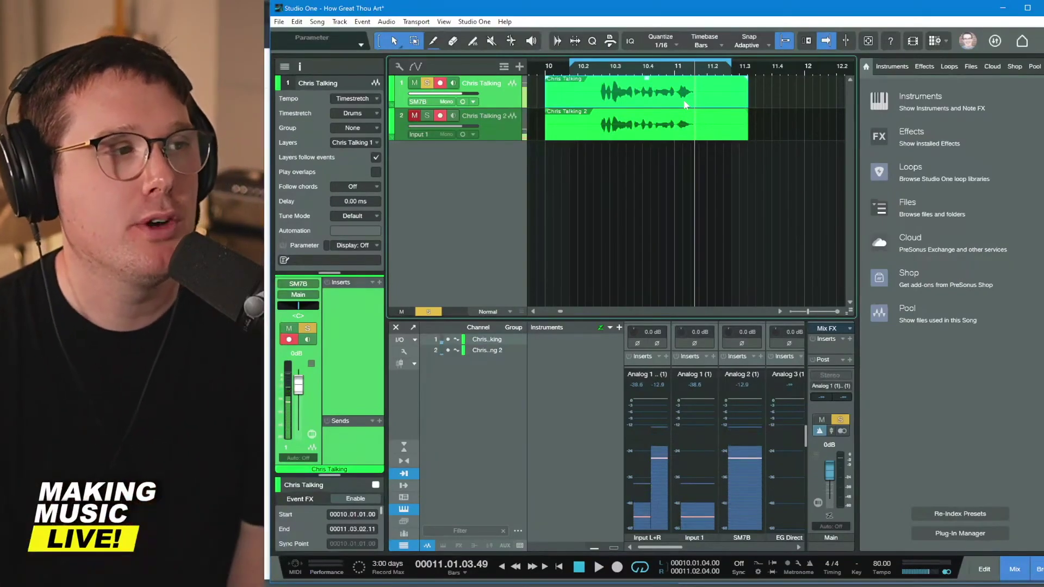
drag(648, 81, 648, 101)
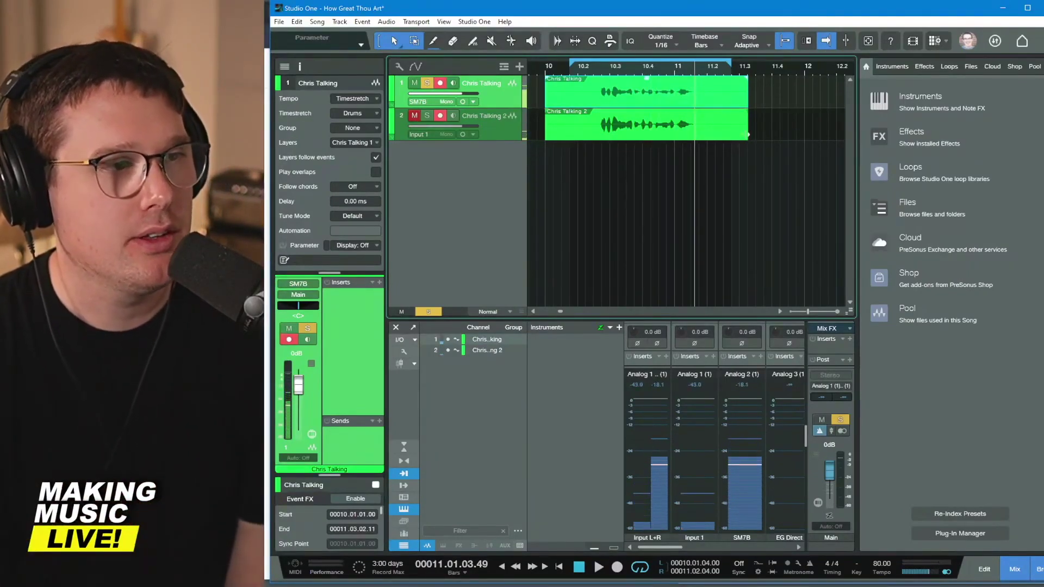